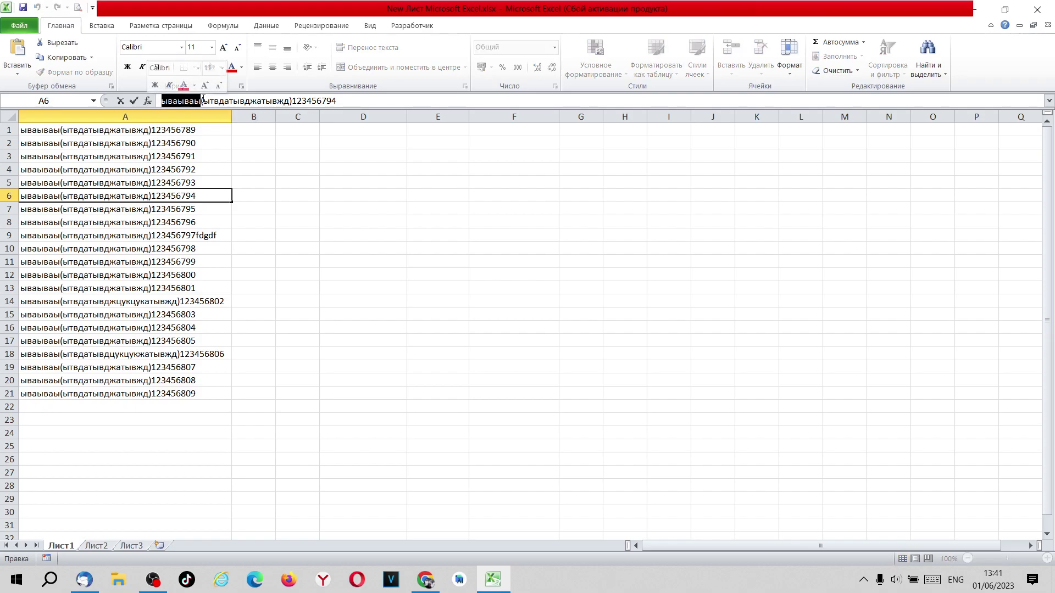
- Examine the parts of the text in A6 and A1 before the opening bracket and after the closing bracket
click(203, 102)
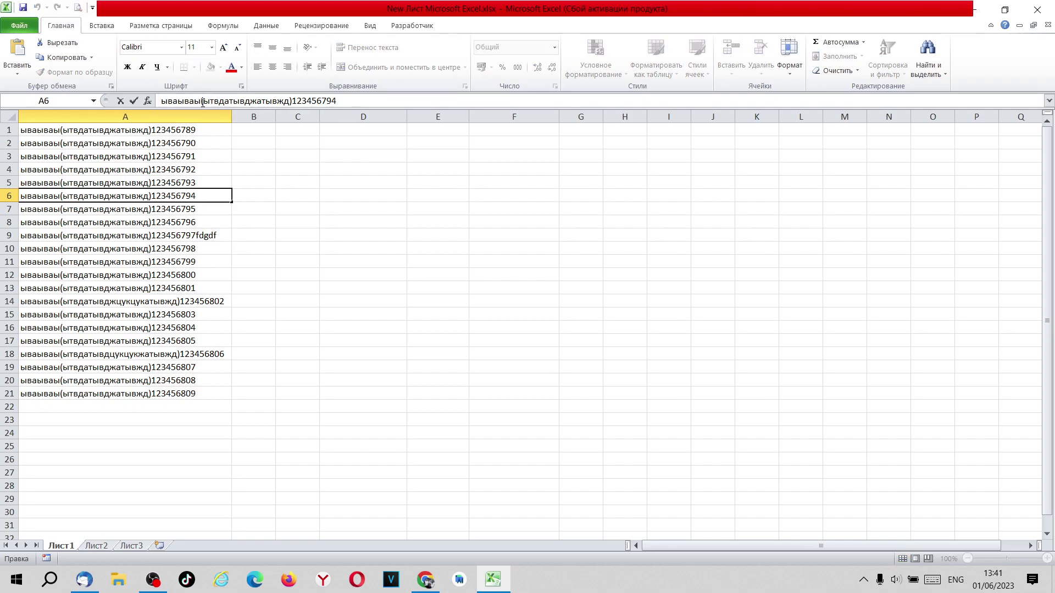
click(298, 101)
key(shift+End)
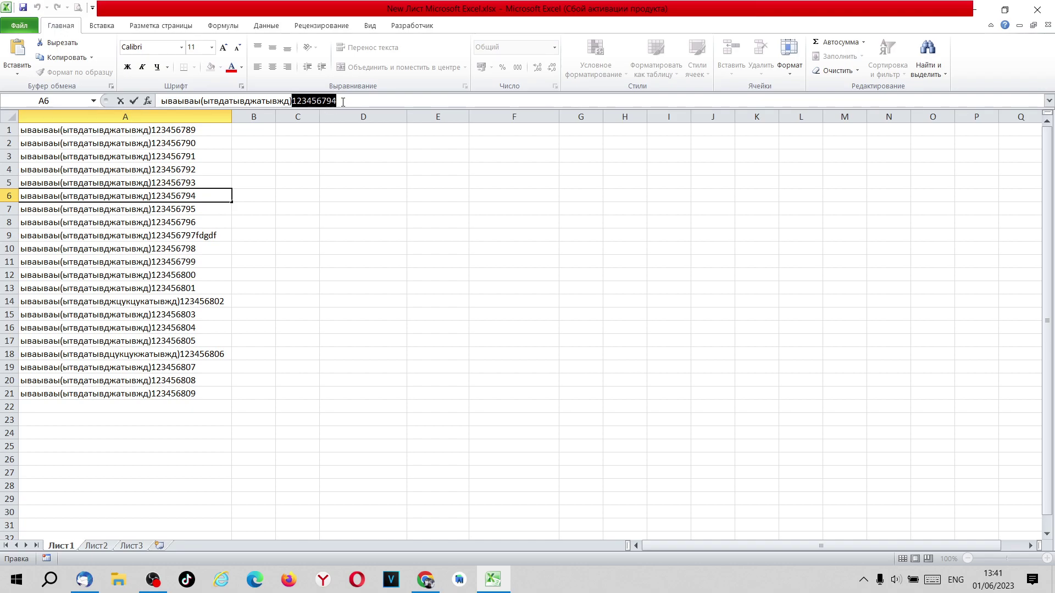
click(204, 102)
click(375, 189)
click(268, 130)
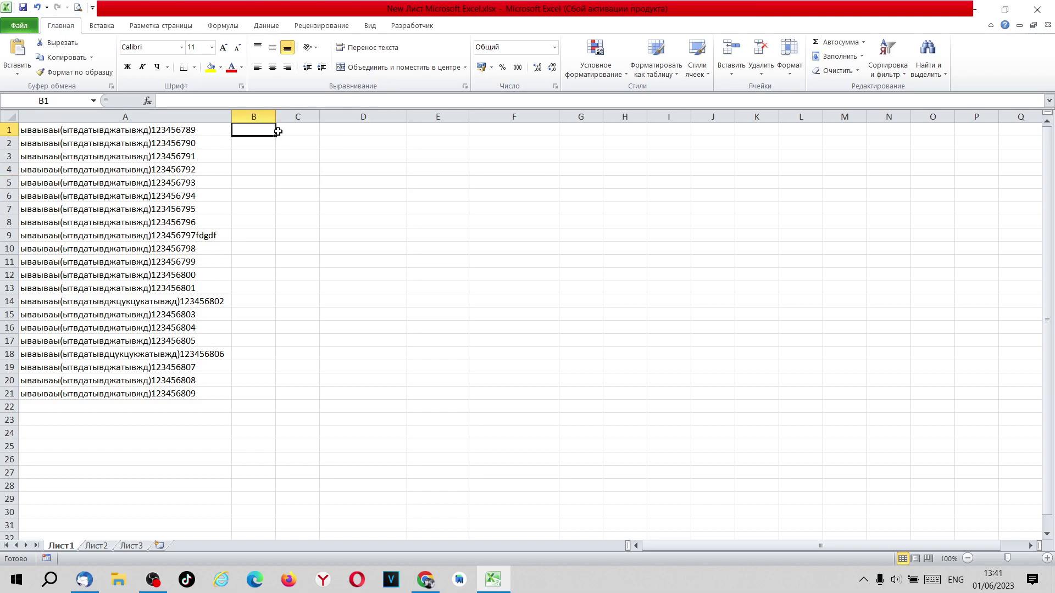
click(65, 130)
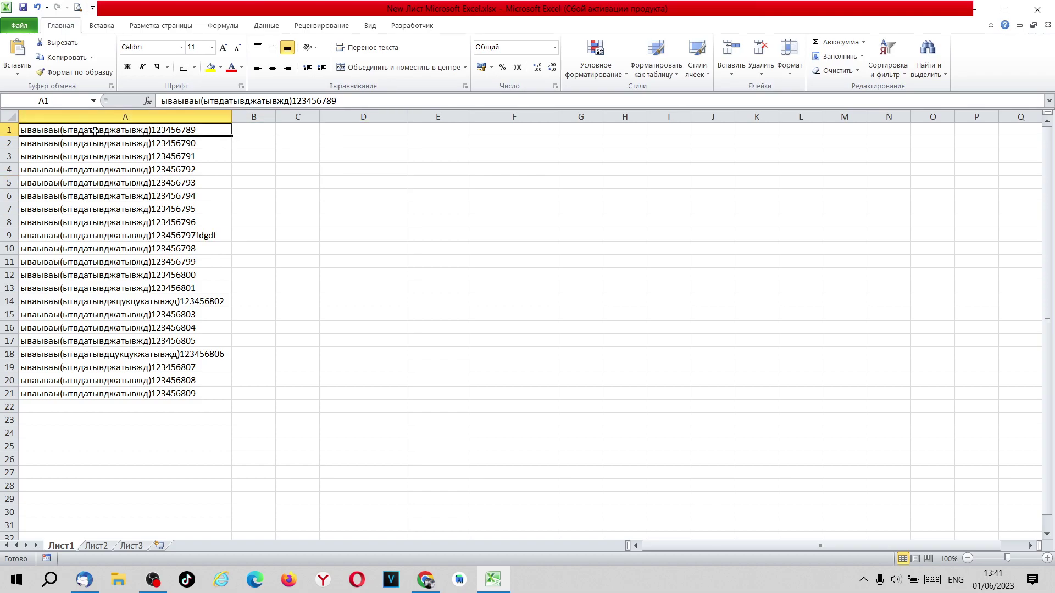
click(201, 100)
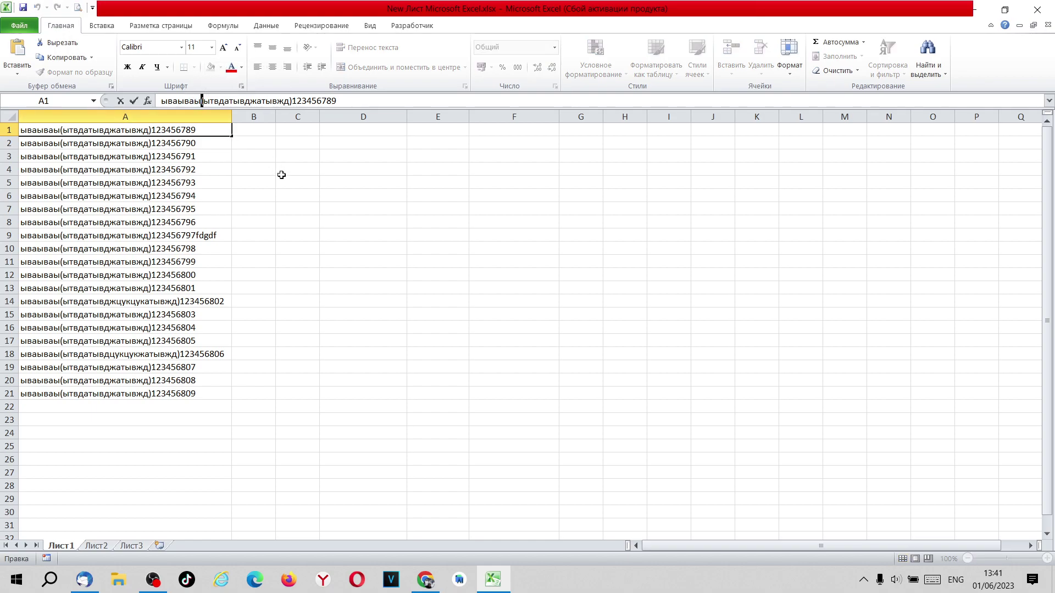
- Enter =НАЙТИ("(",A1) in B1 and fill the formula down to B21
click(253, 130)
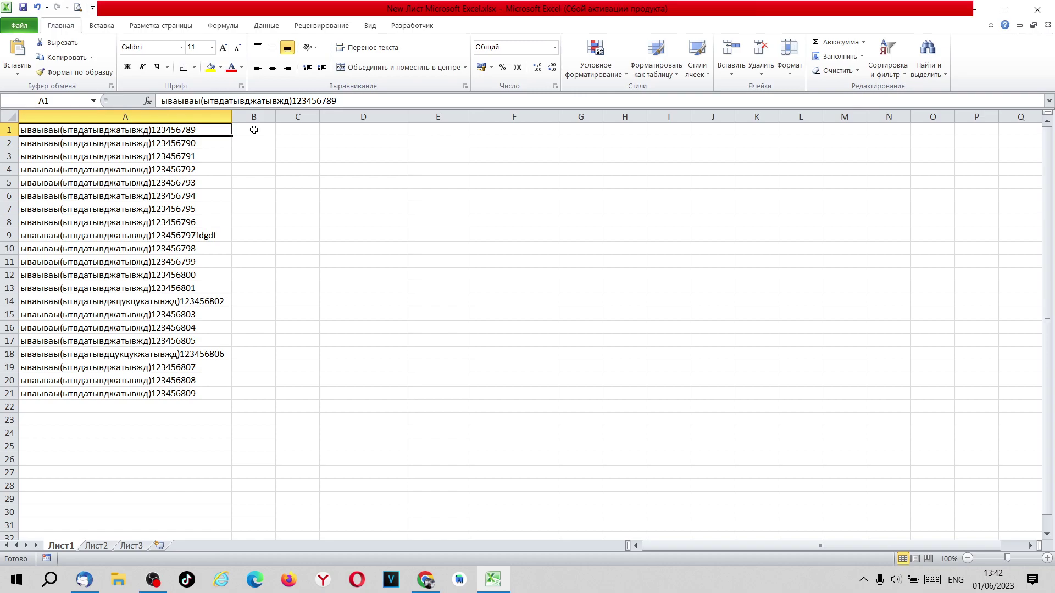
text(=yf)
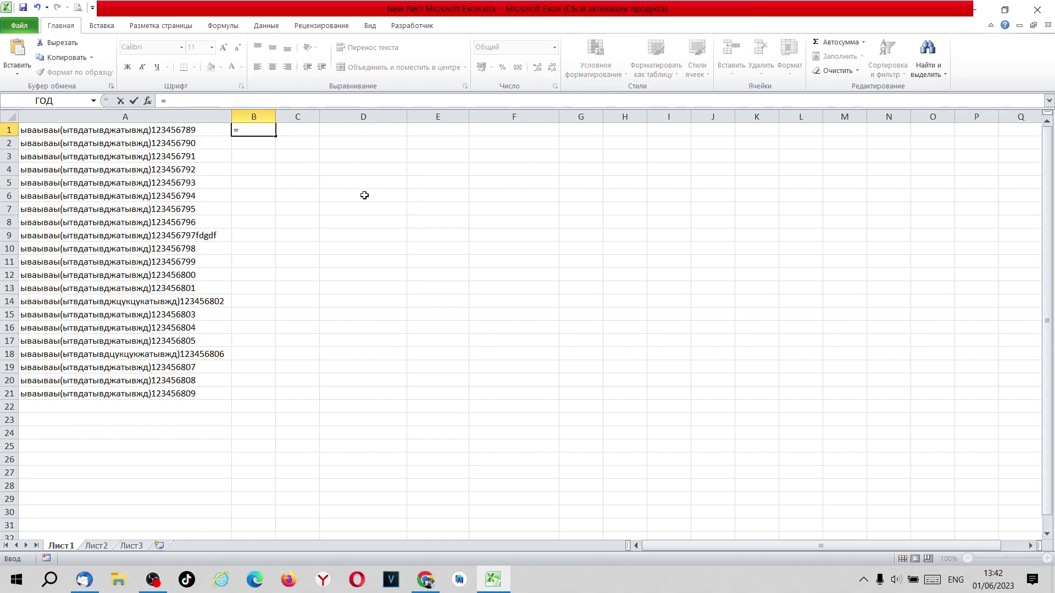
key(BackSpace)
key(super+space)
text(найти())
click(196, 100)
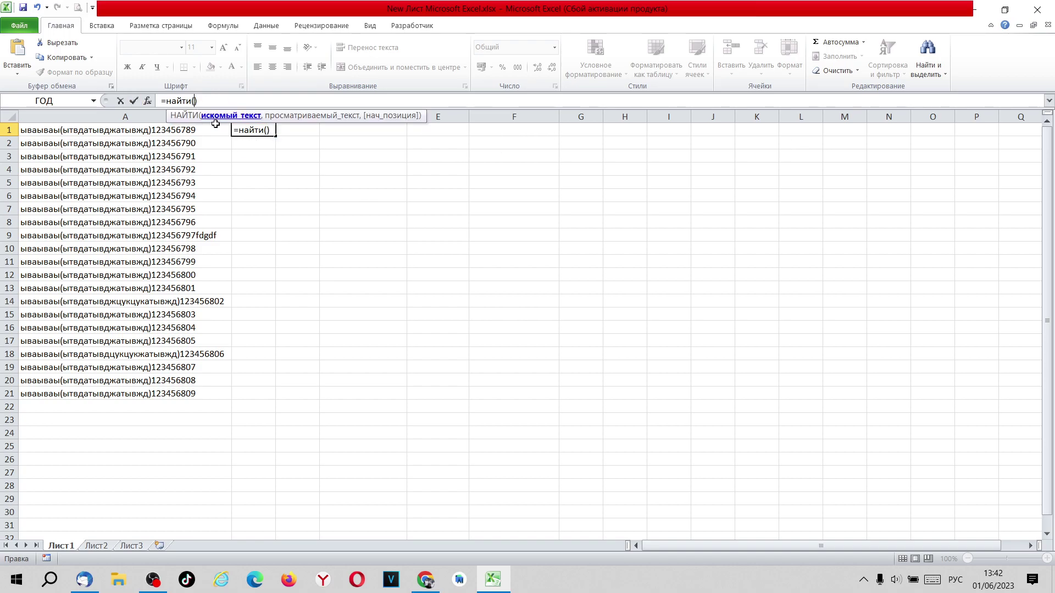
text(,)
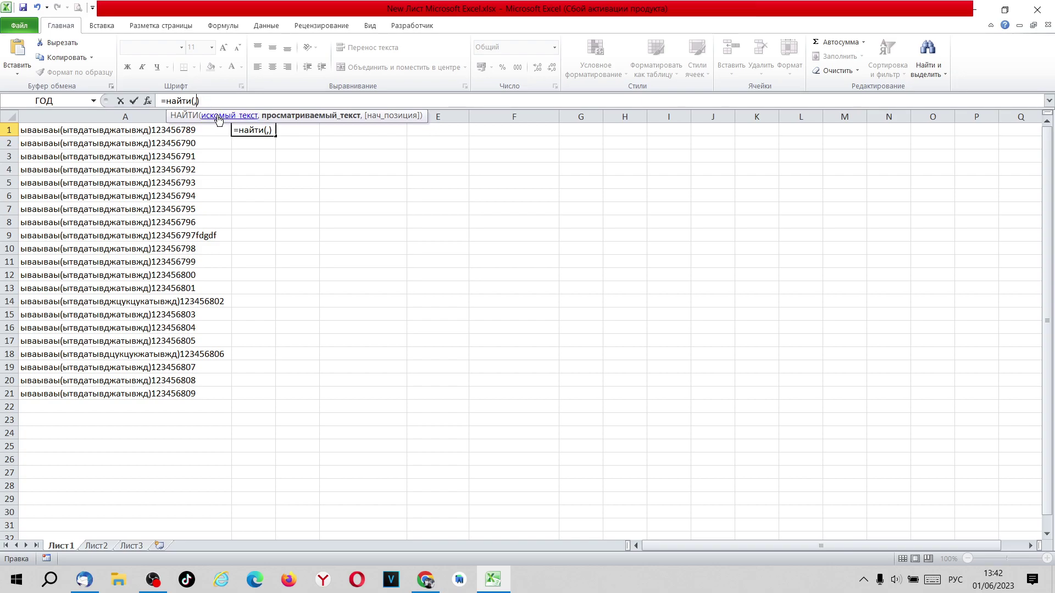
click(194, 101)
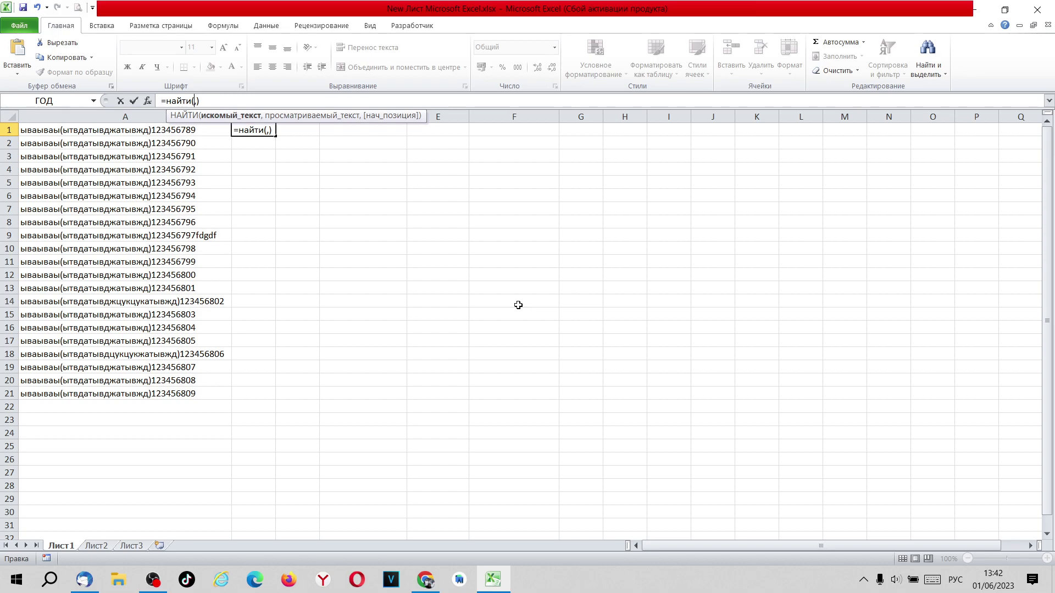
text("")
click(208, 100)
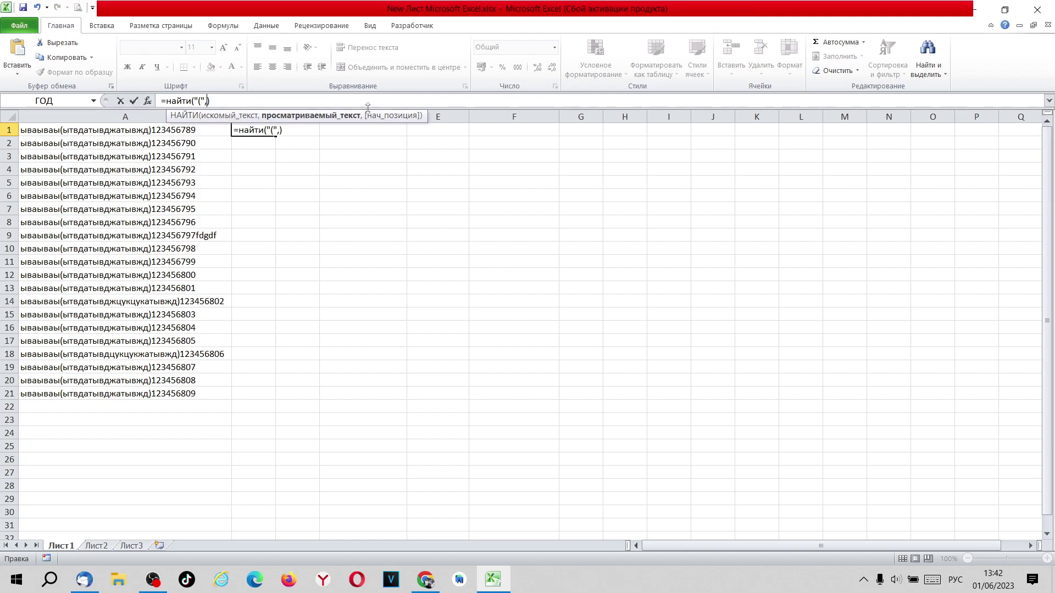
click(62, 131)
key(Return)
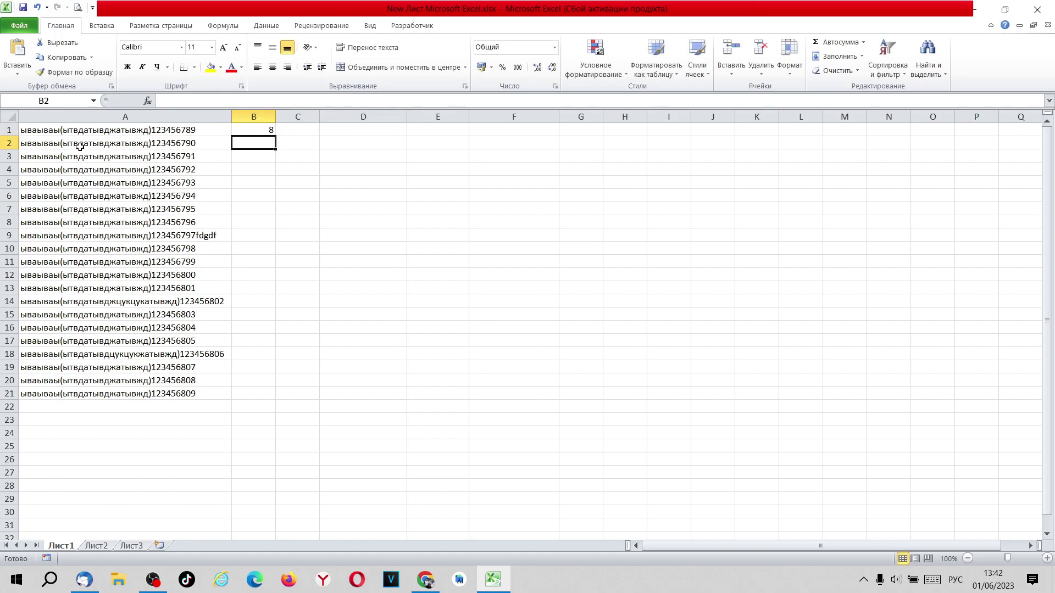
click(265, 132)
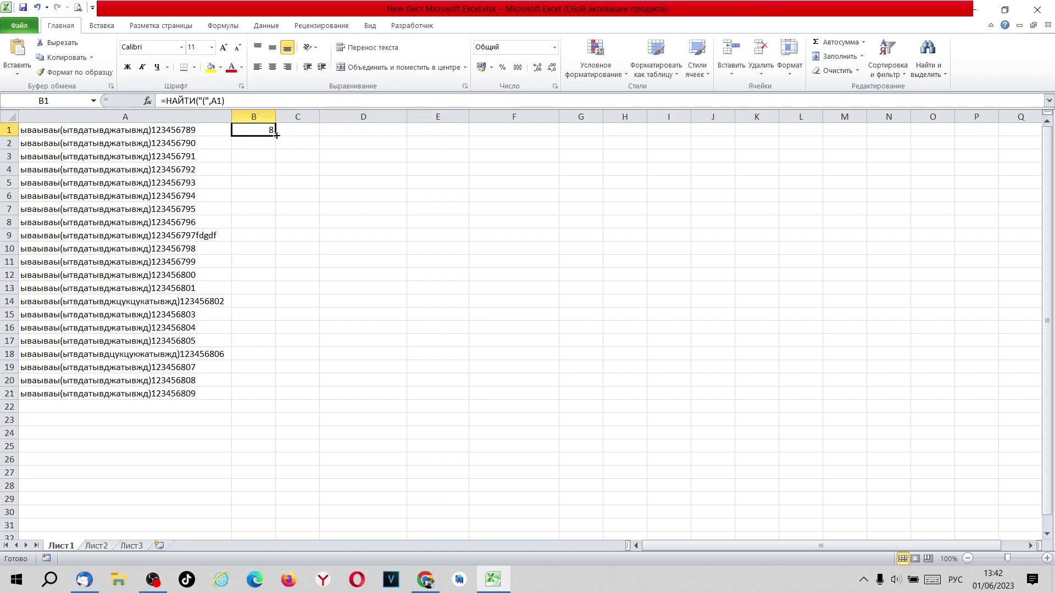
double_click(277, 135)
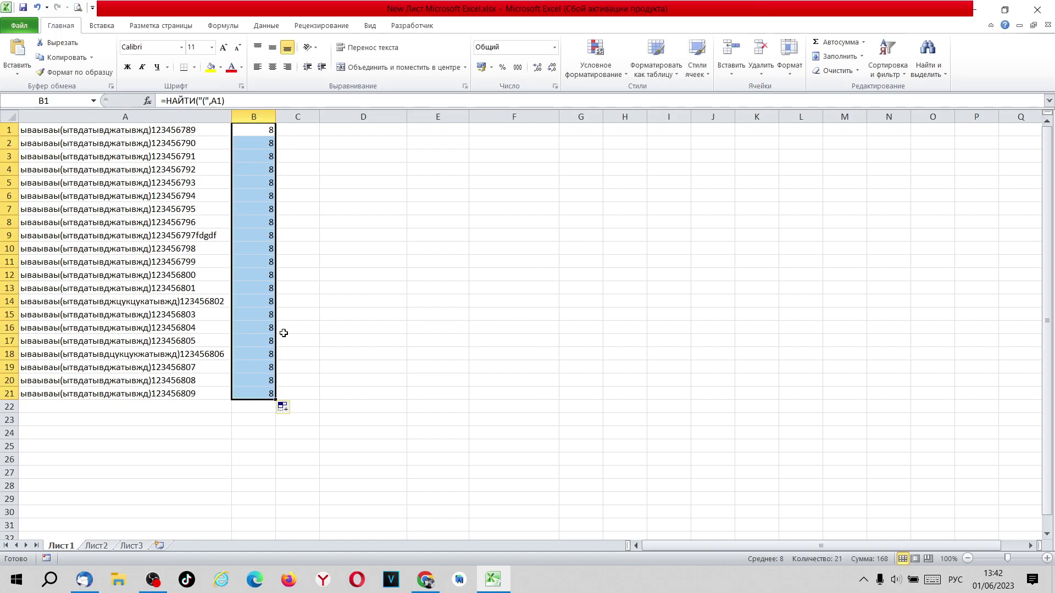
- Insert "ываывавыауке456456546" after the first three letters of the text in A16, before its opening bracket
click(21, 328)
click(178, 100)
text(ыва)
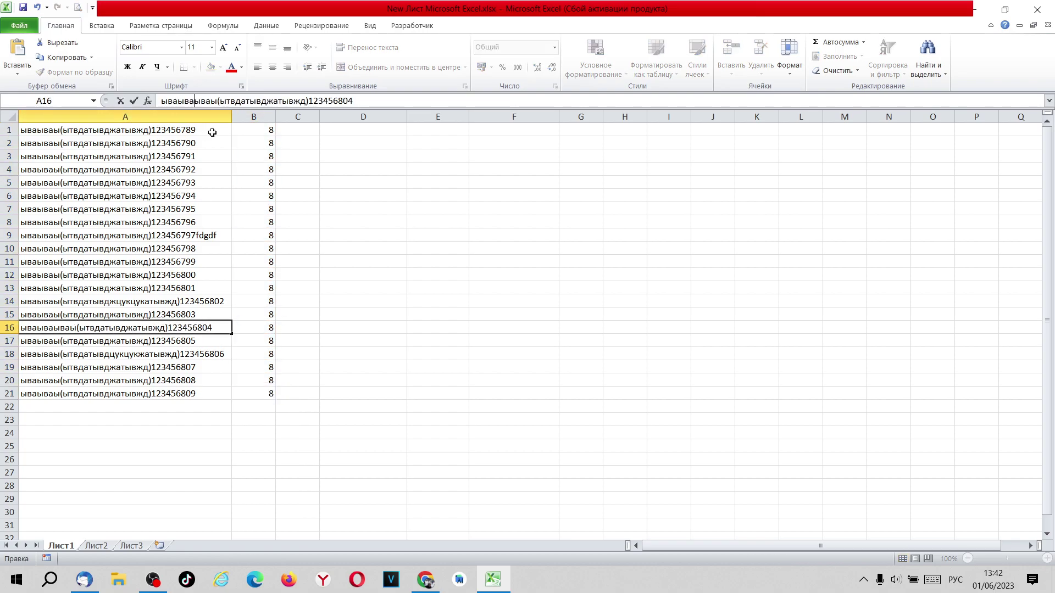
text(ываывавыауке456456546)
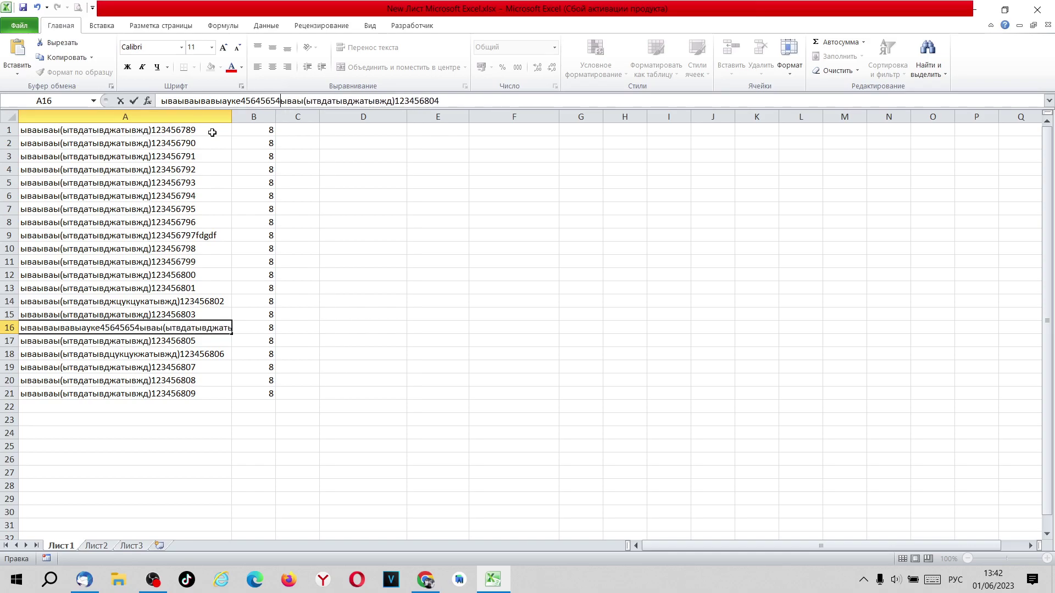
key(Return)
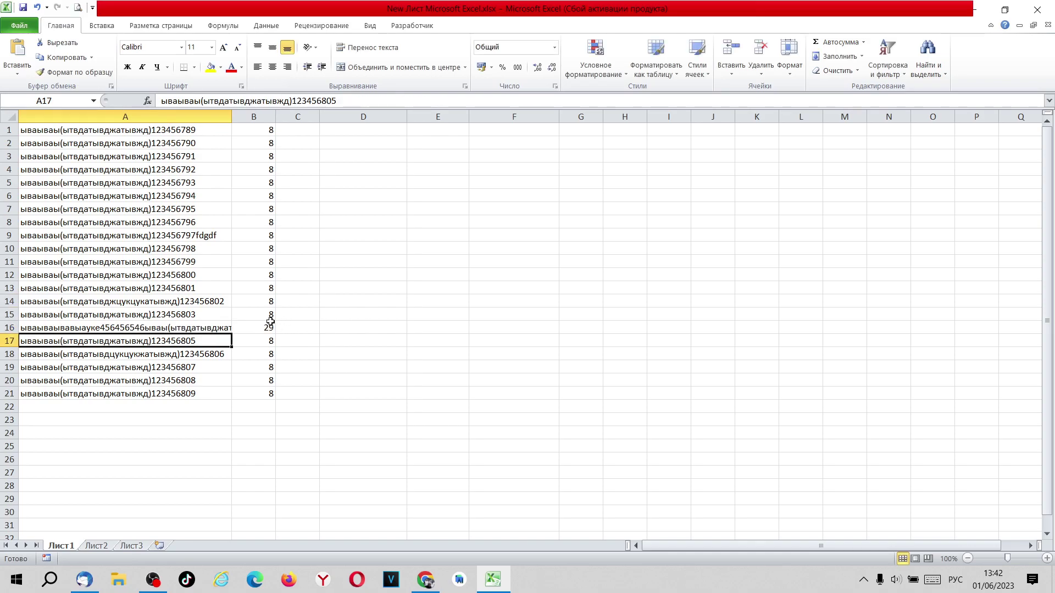
click(231, 117)
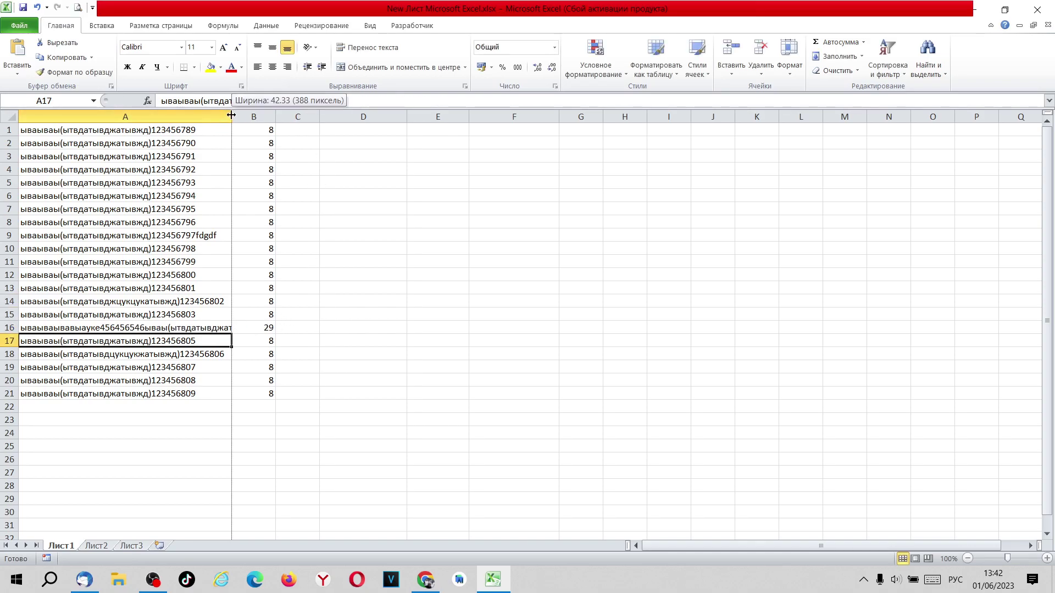
- Copy the formula from B1 into C1 and point its searched-text reference back to A1
click(304, 131)
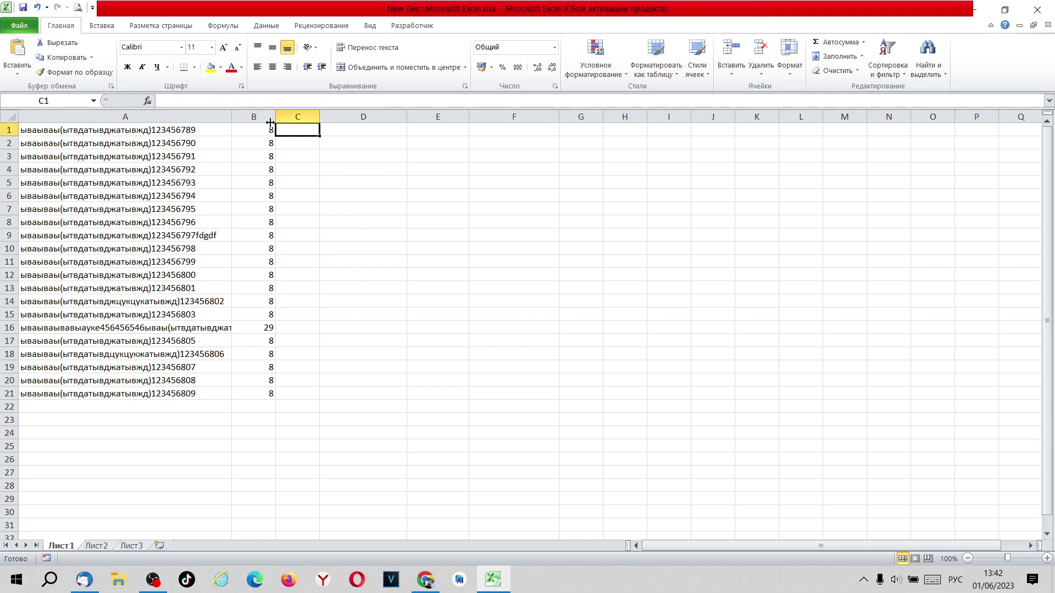
click(251, 133)
drag(275, 136, 303, 131)
double_click(304, 131)
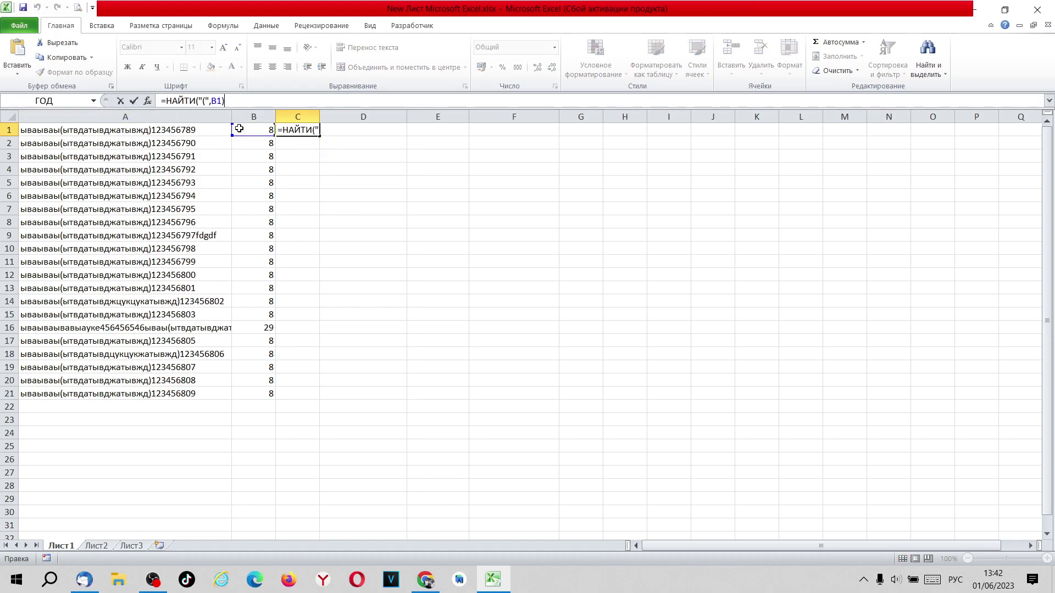
drag(233, 130, 219, 130)
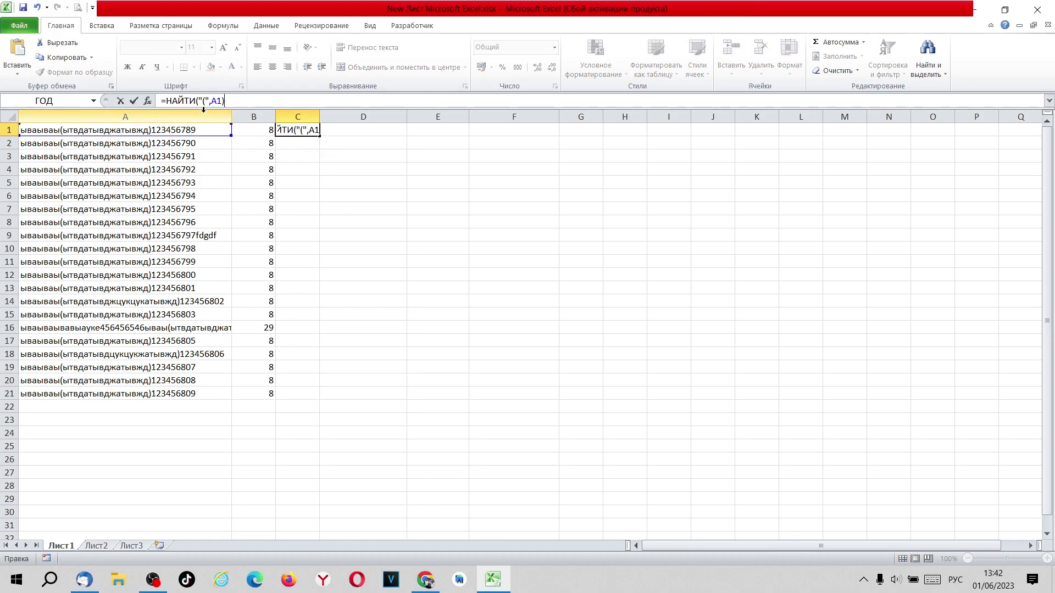
key(Return)
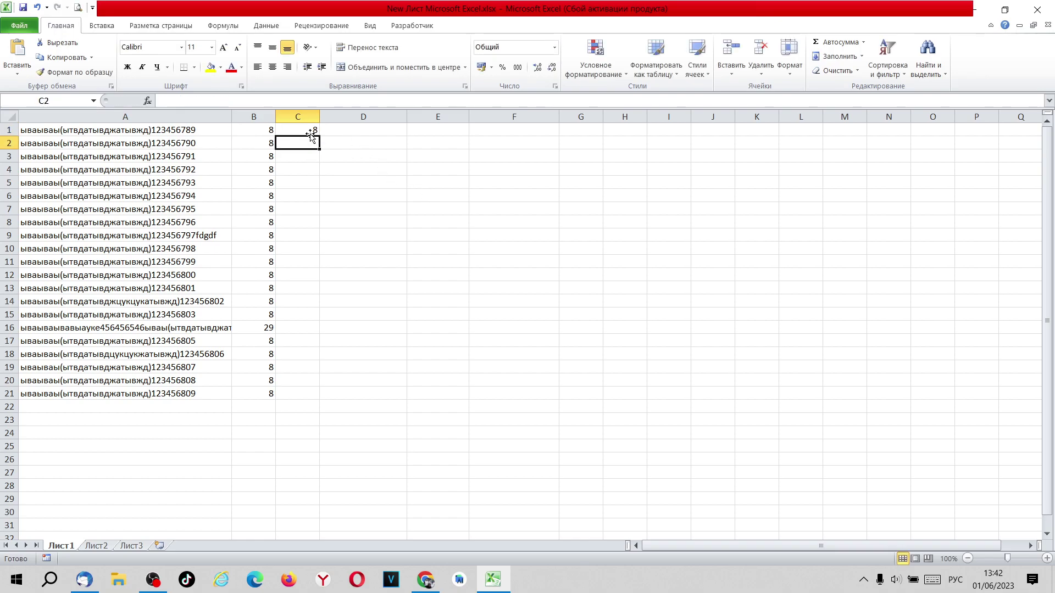
- Change the search character in C1's formula to ")" and fill the formula down to C21
click(288, 127)
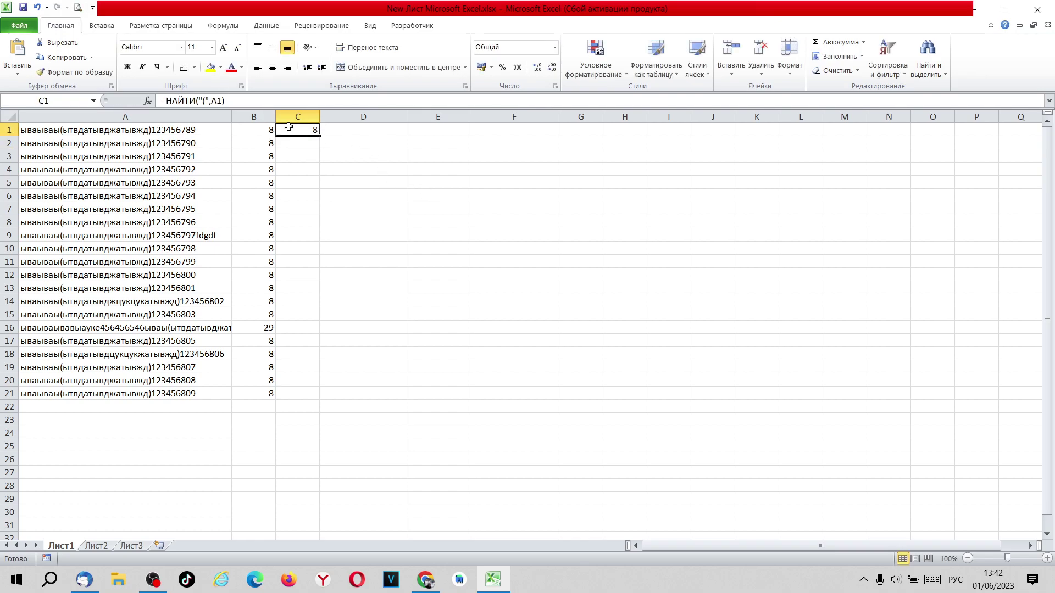
click(205, 103)
key(BackSpace)
text())
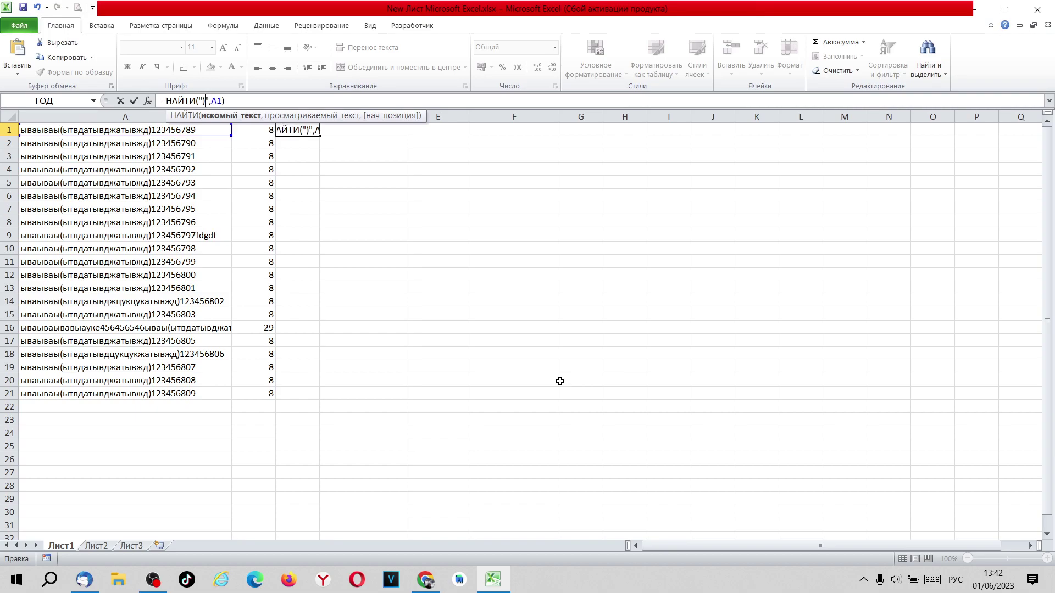
key(Return)
key(Up)
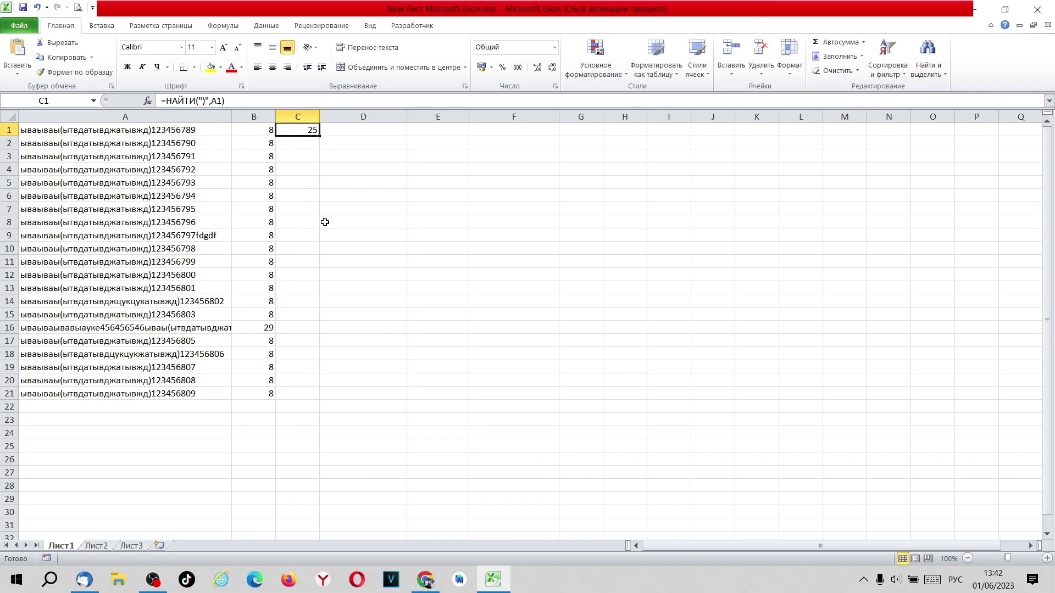
double_click(322, 136)
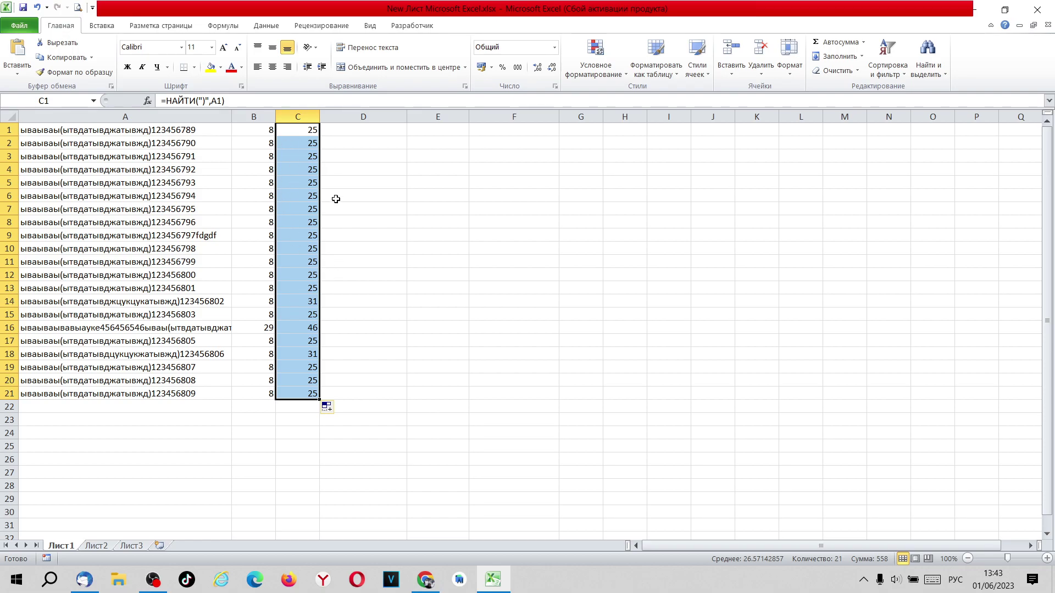
click(297, 209)
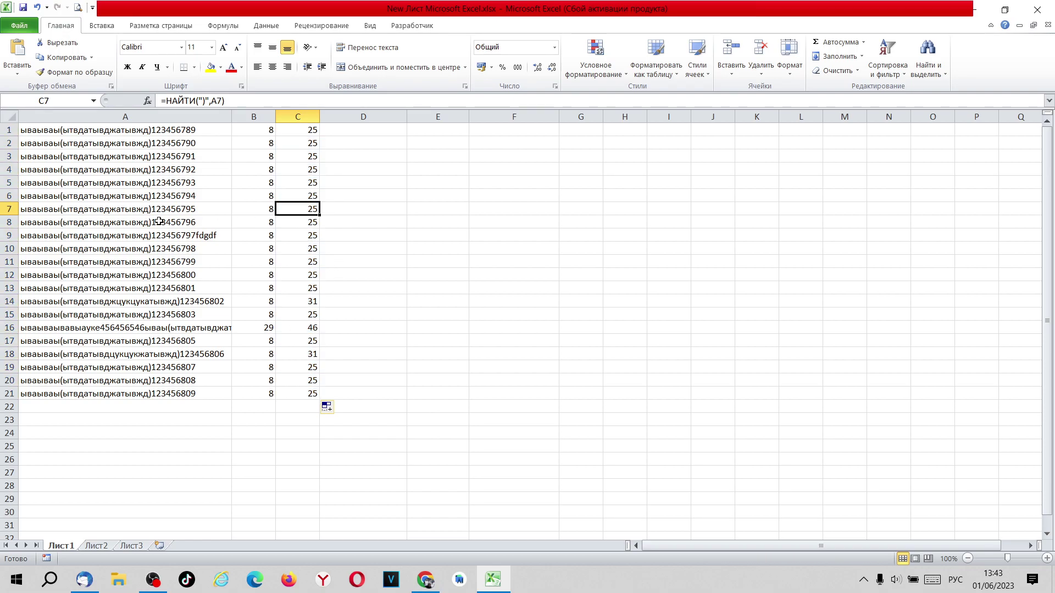
- Insert "ываываыва" inside the brackets of the text in A3 and check the formula in C3
click(111, 157)
click(251, 101)
text(ываываывава)
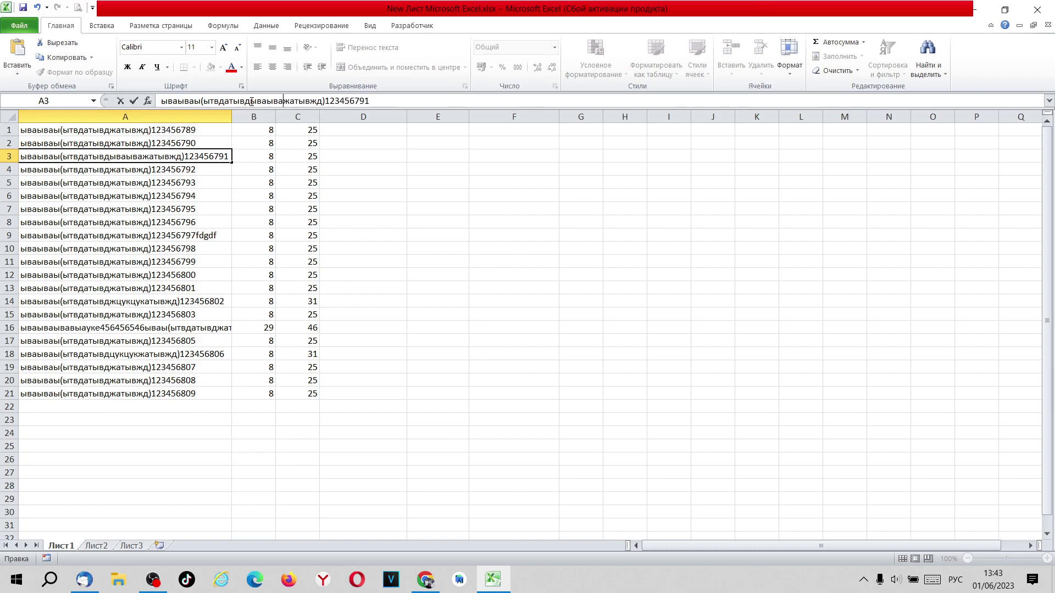
key(Return)
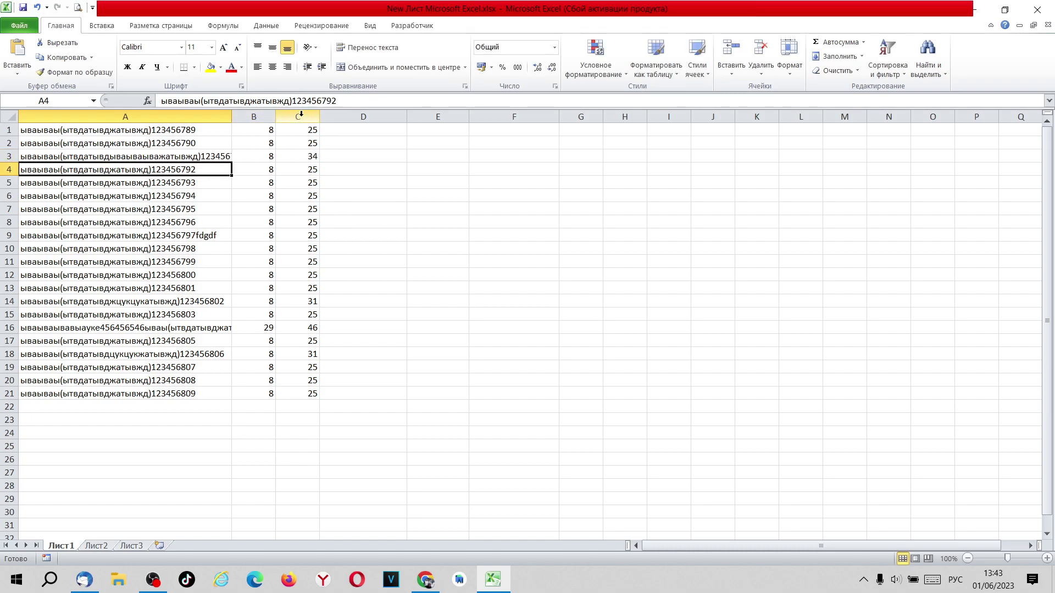
click(291, 156)
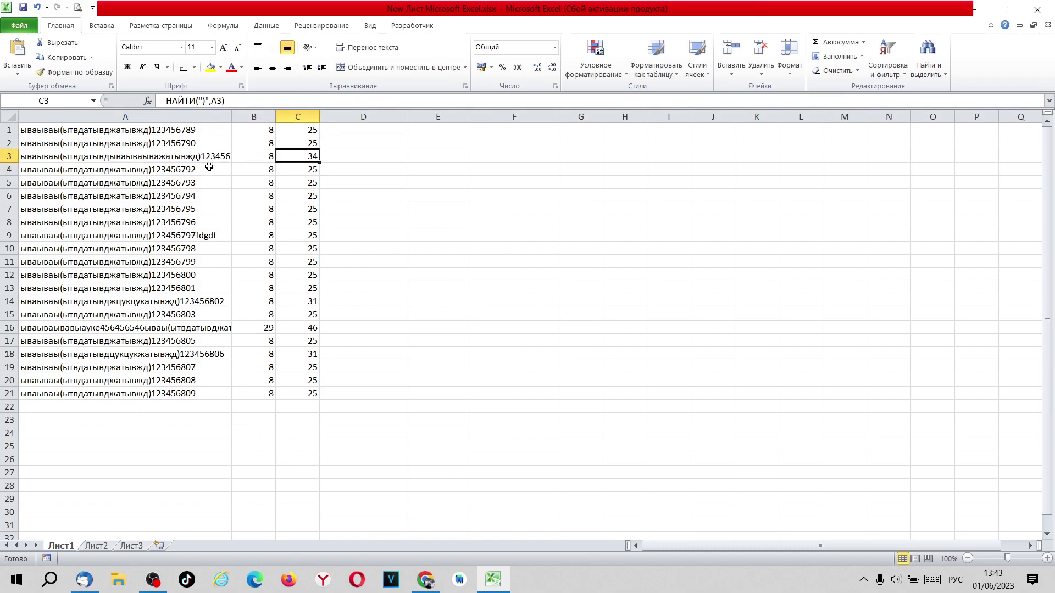
click(88, 156)
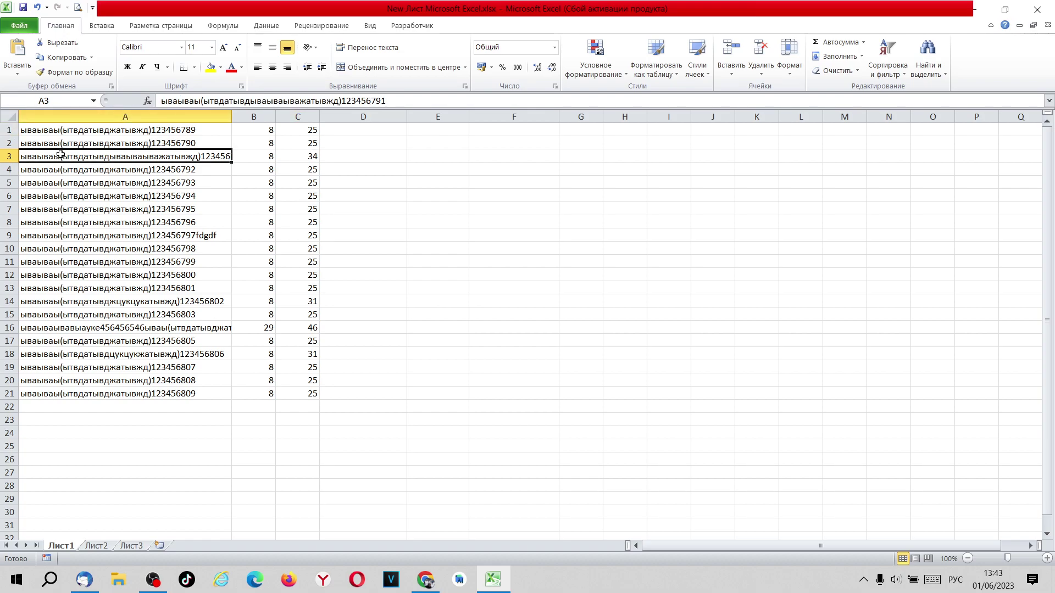
- Enter =ЛЕВСИМВ(A1,B1) in D1 to extract the text up to the opening bracket
click(341, 130)
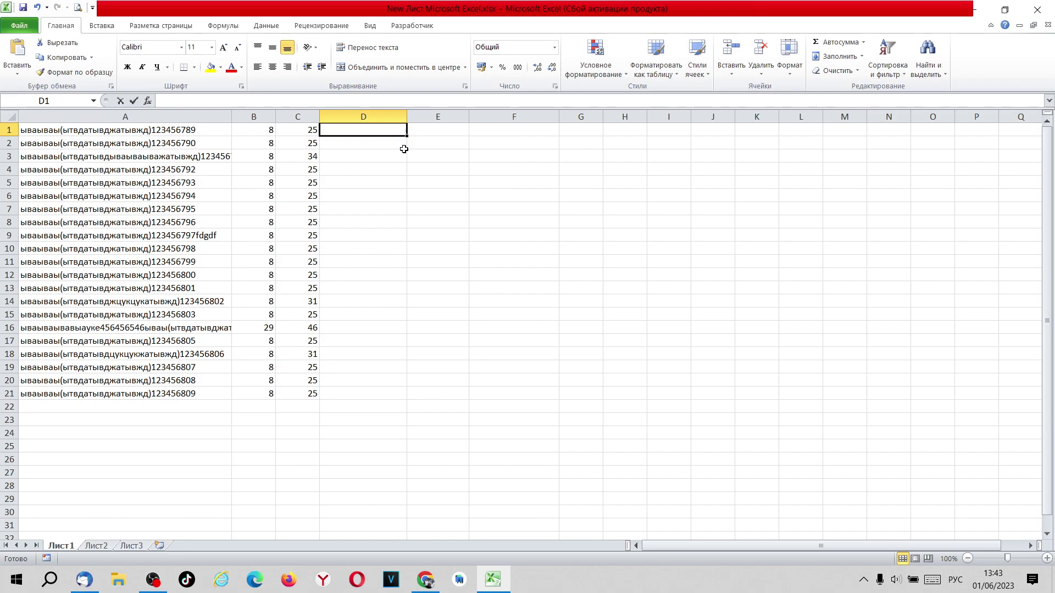
text(=)
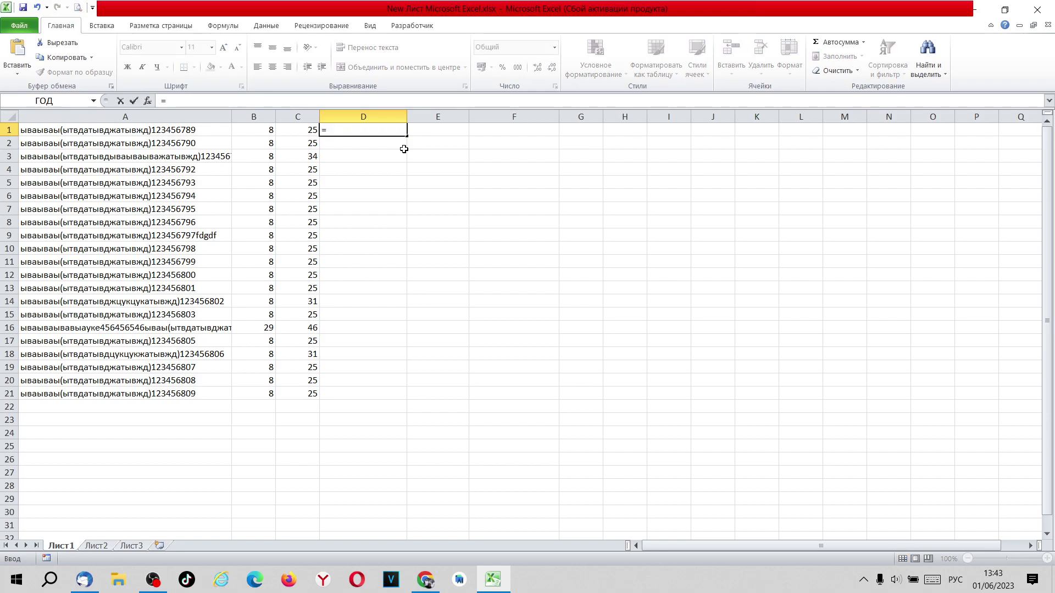
text(ле)
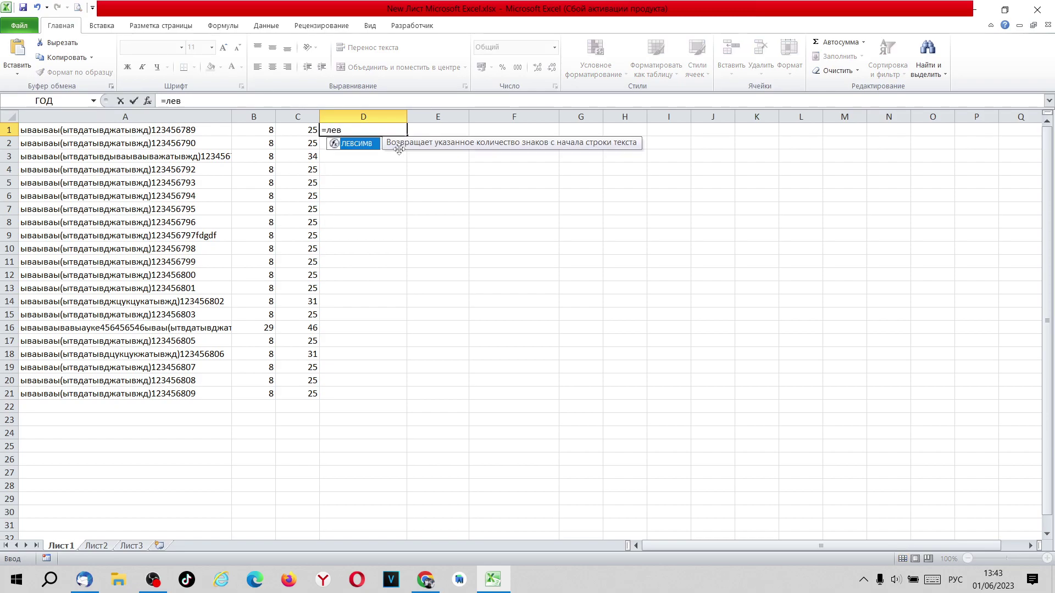
text(в)
double_click(344, 145)
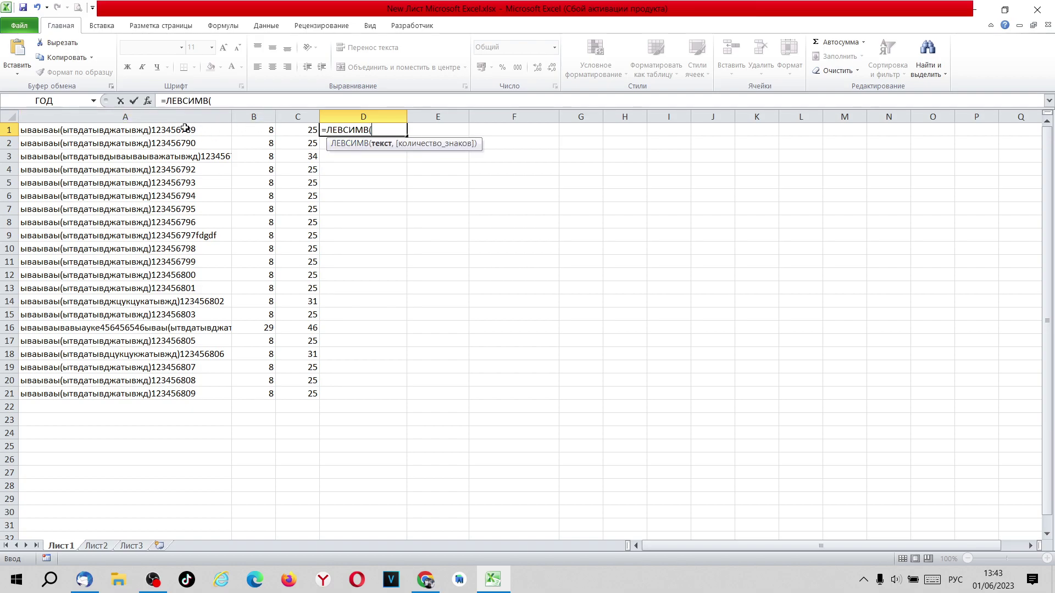
click(158, 130)
text(,)
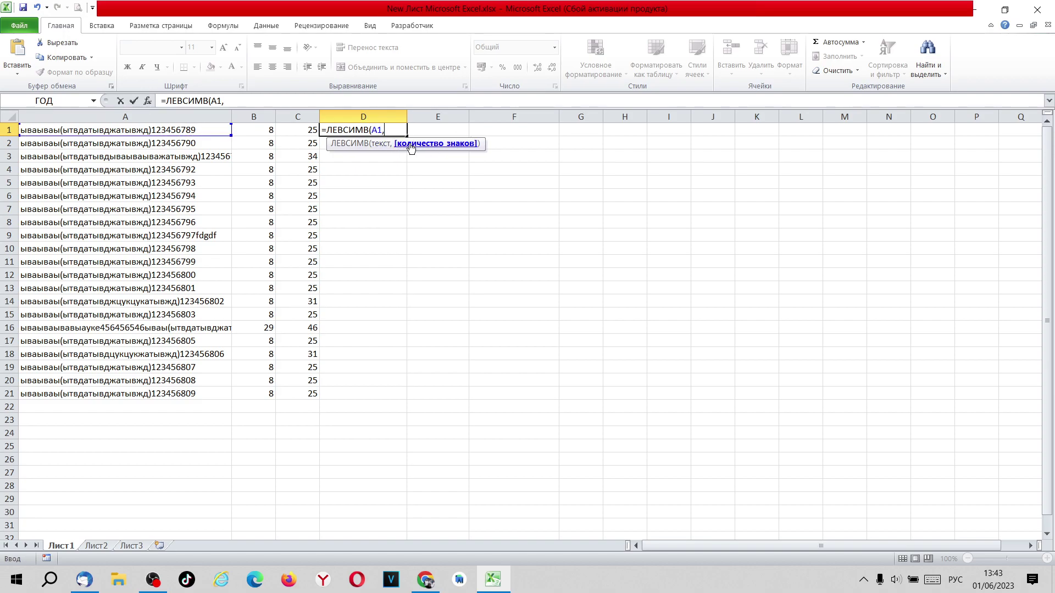
click(243, 131)
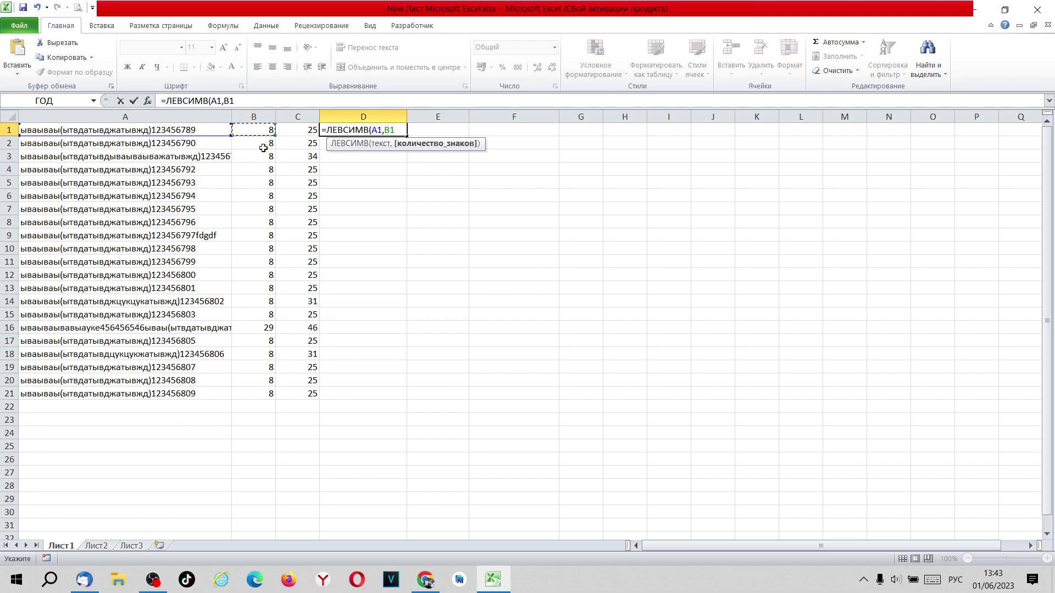
key(Return)
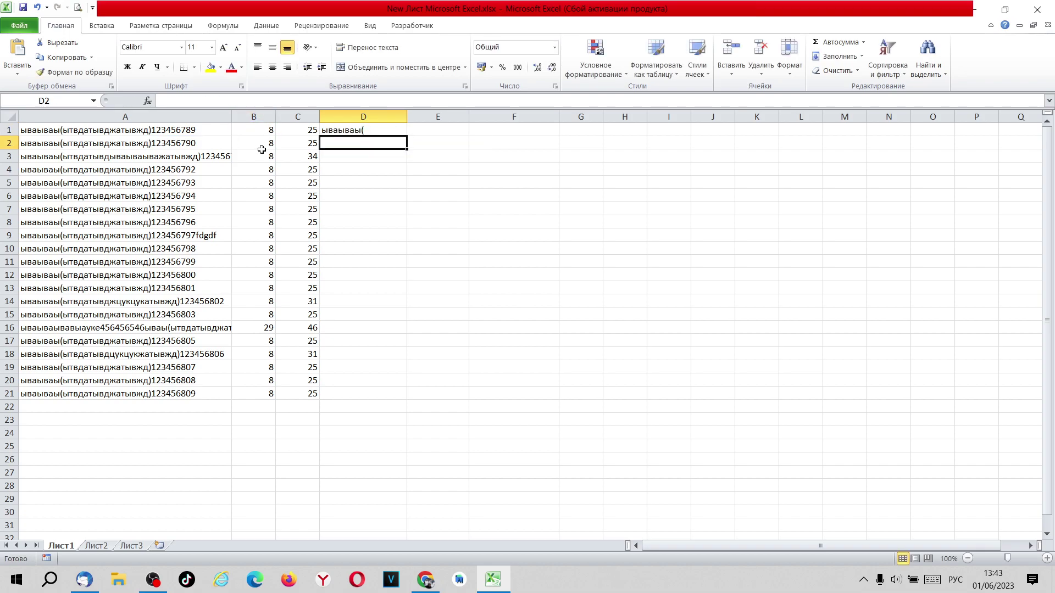
- Fill D1's formula down to D21 and check the copied formulas in D14 and D19
click(398, 127)
double_click(407, 136)
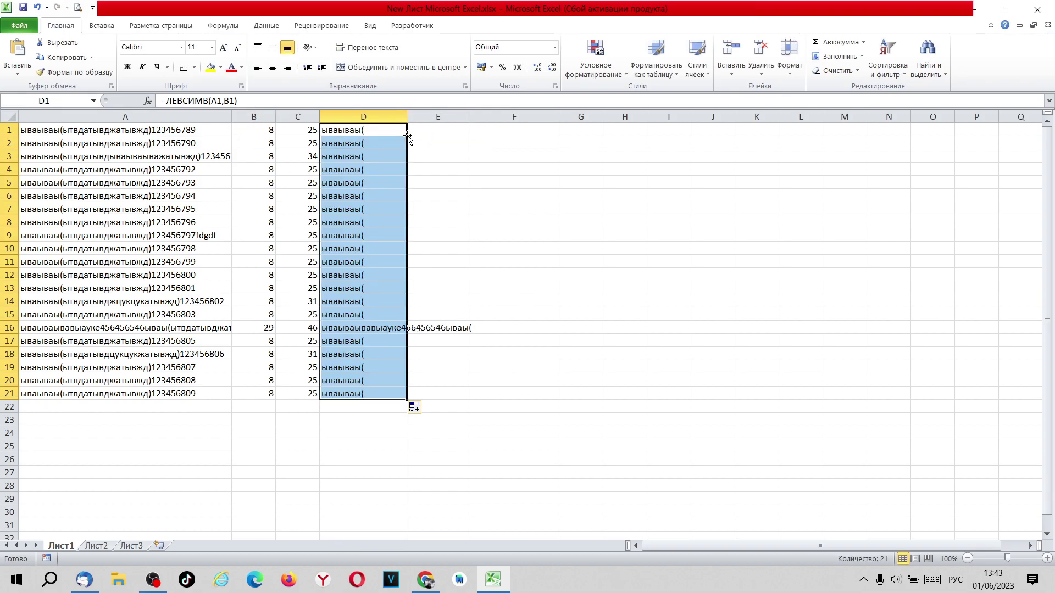
click(396, 304)
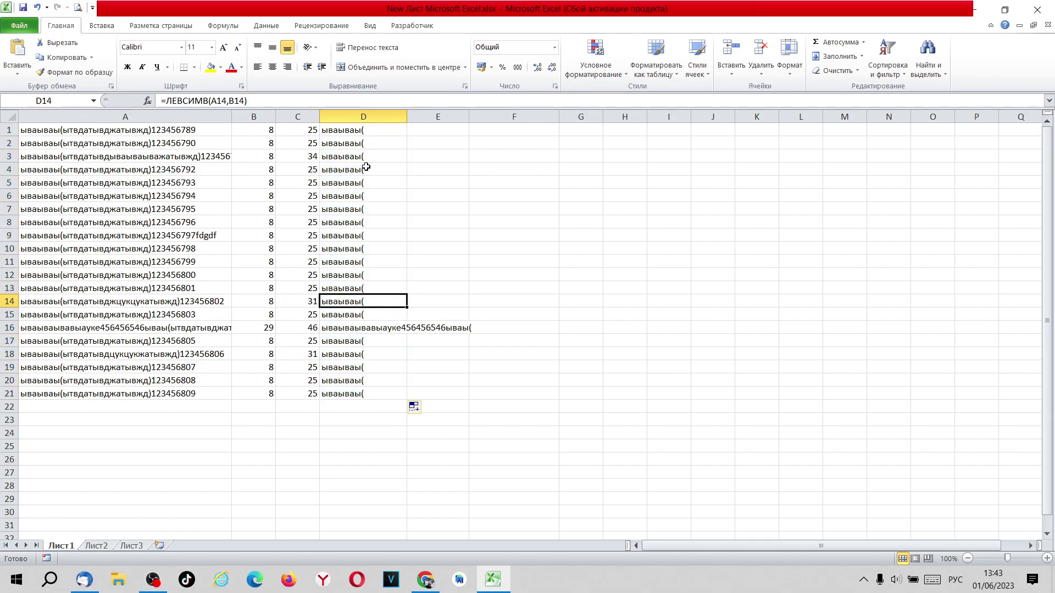
click(348, 365)
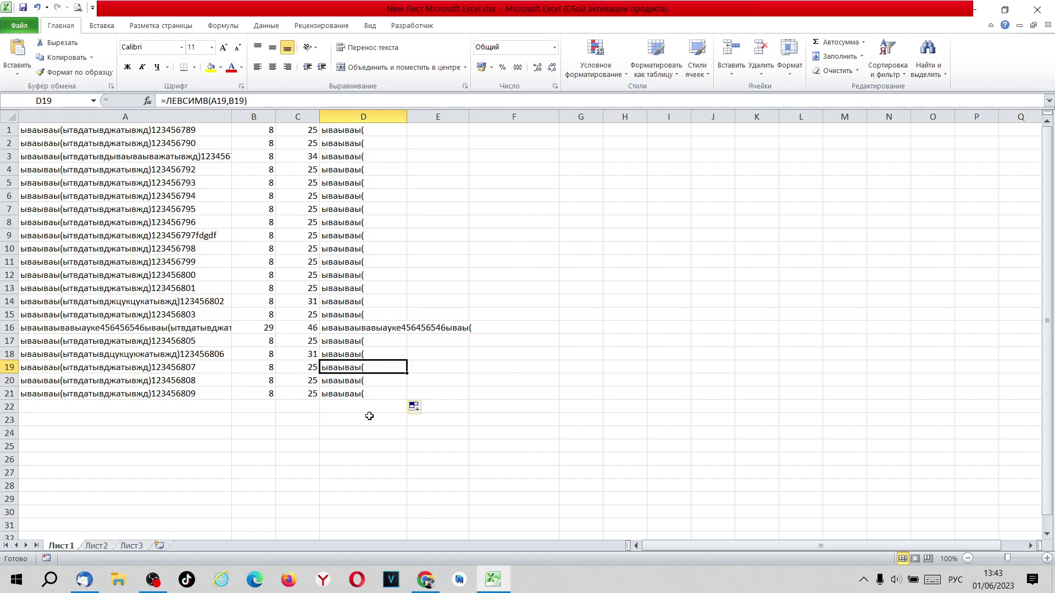
- Change the character count in D1's formula to B1-1 and fill the corrected formula down to D21
click(365, 130)
click(235, 102)
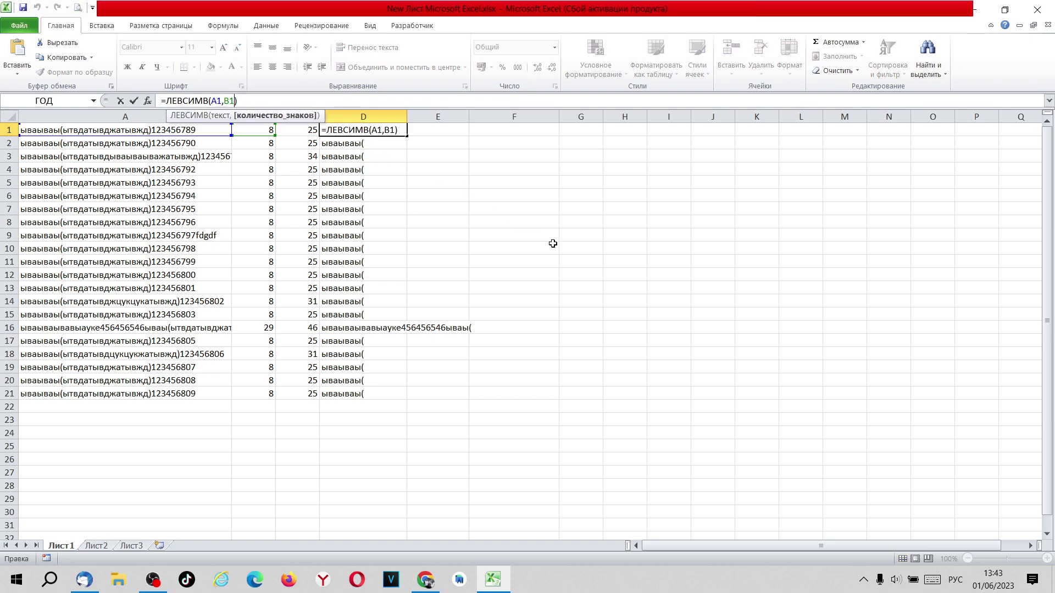
text(-1)
key(Return)
click(370, 131)
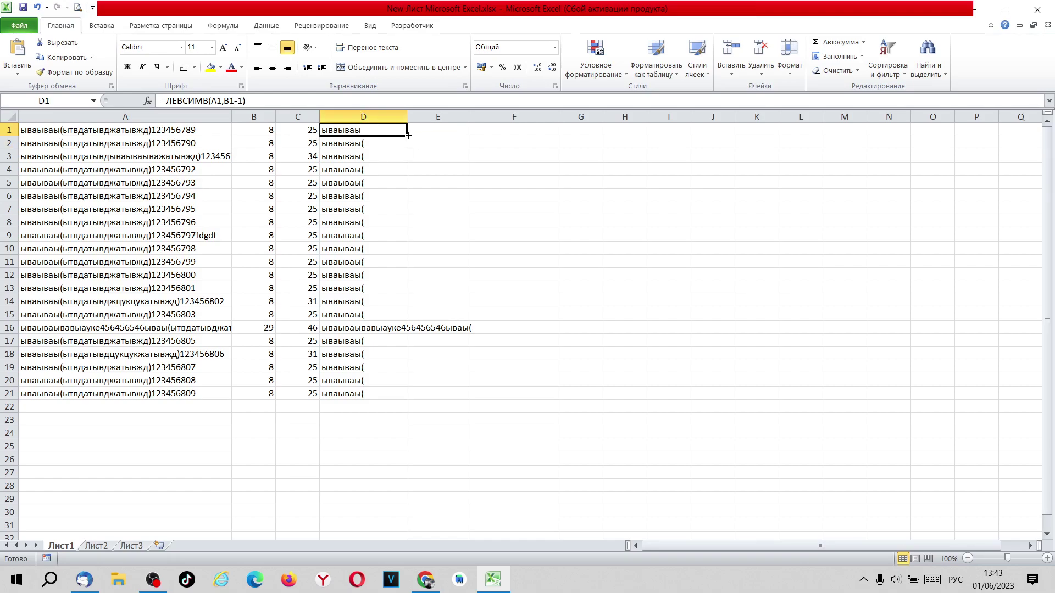
double_click(408, 135)
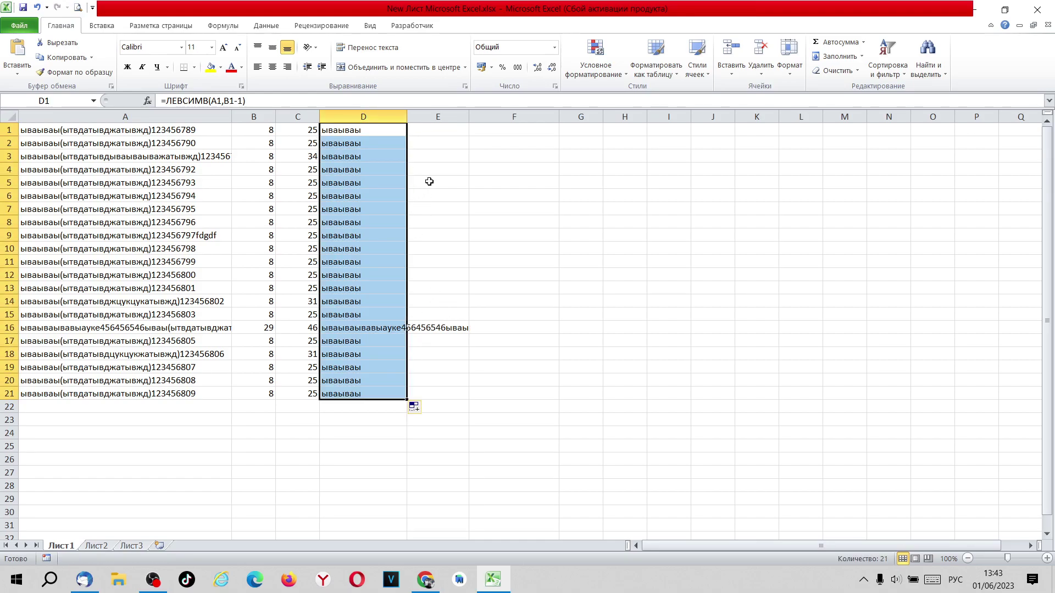
click(428, 182)
- Begin a ПРАВСИМВ formula in E1 with A1 as its text, to extract the part after the closing bracket
click(153, 131)
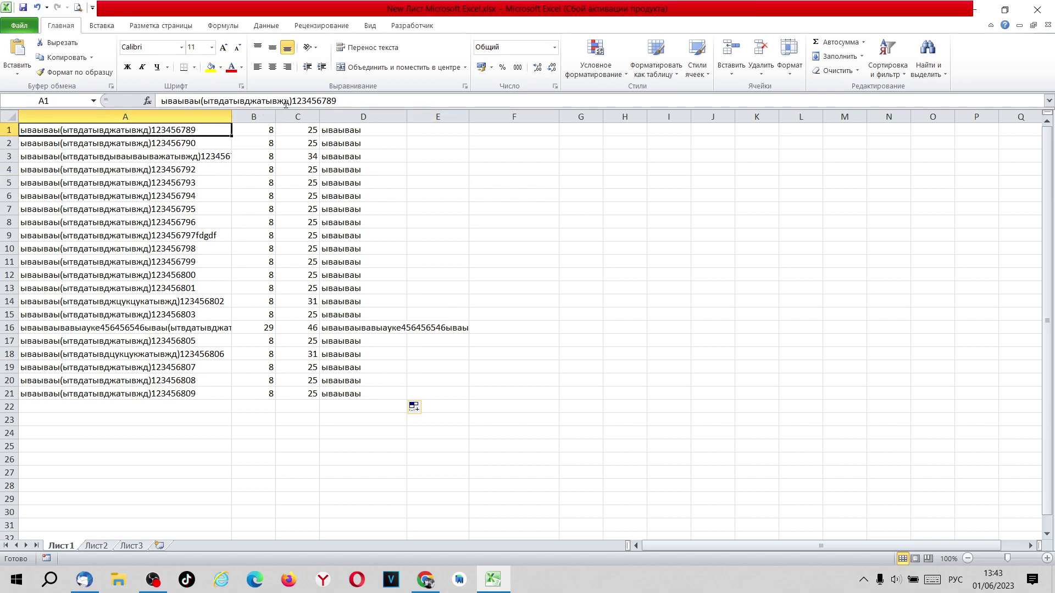
drag(290, 101, 336, 100)
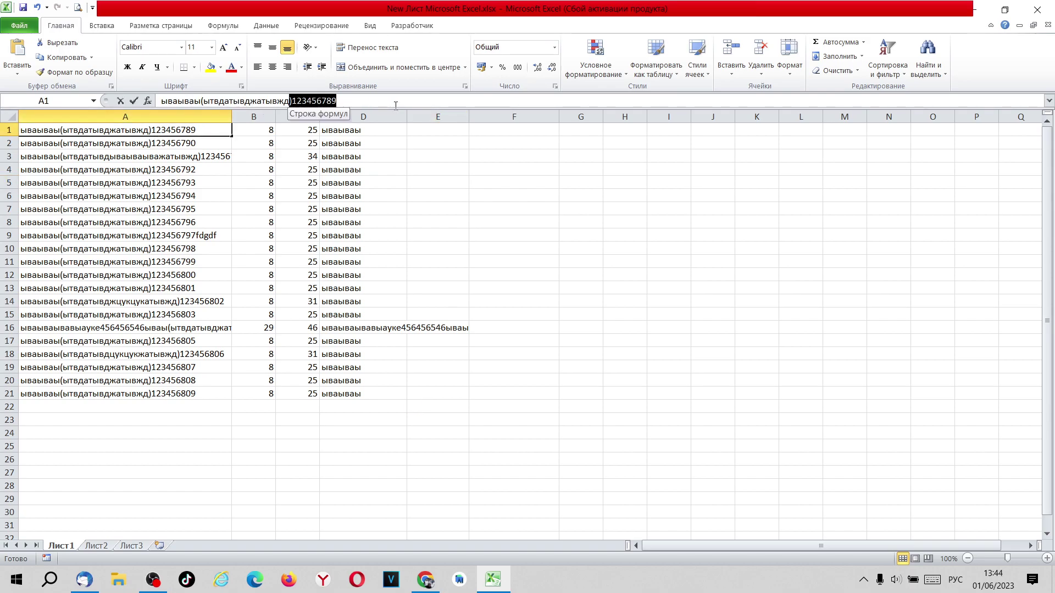
key(Return)
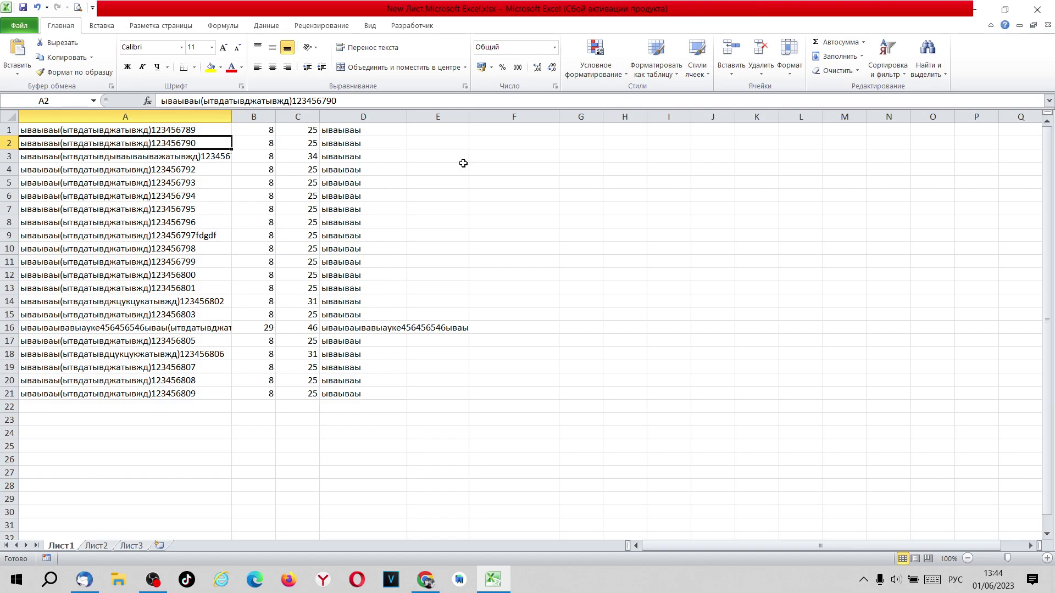
click(447, 130)
text(=пра)
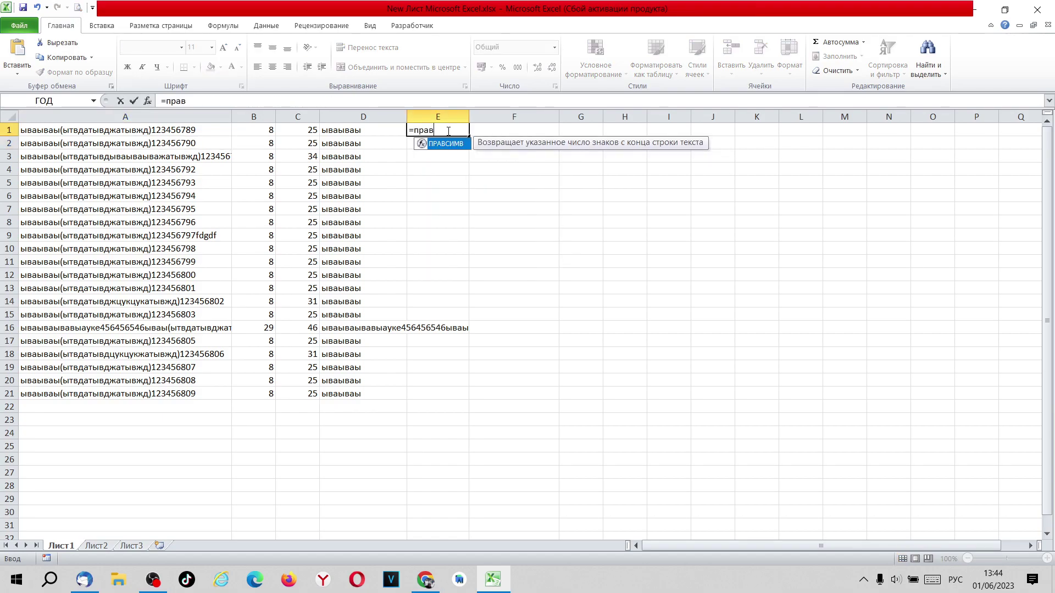
text(в)
double_click(447, 144)
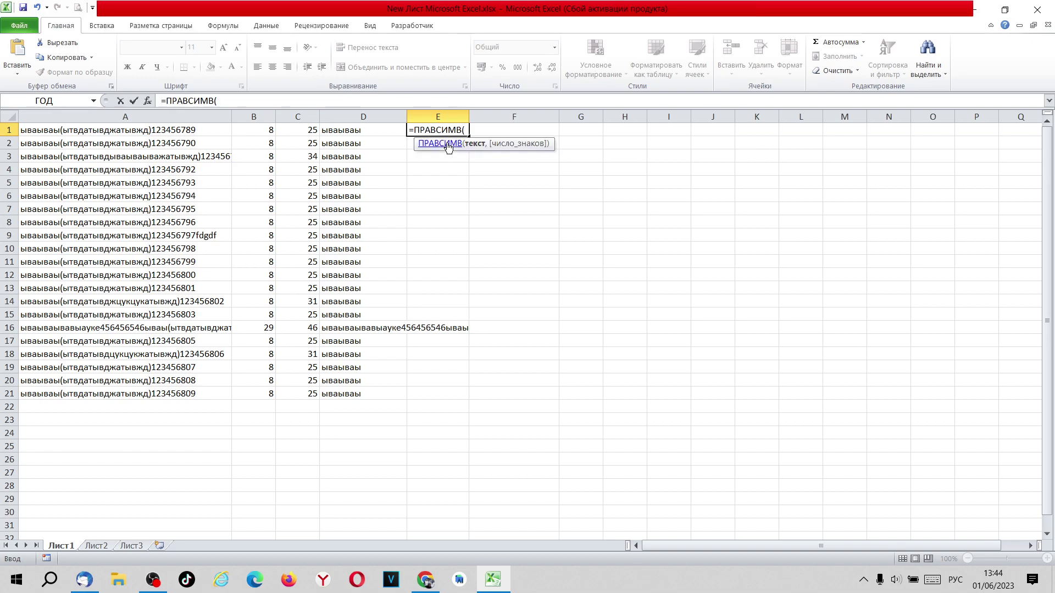
click(63, 132)
text(,)
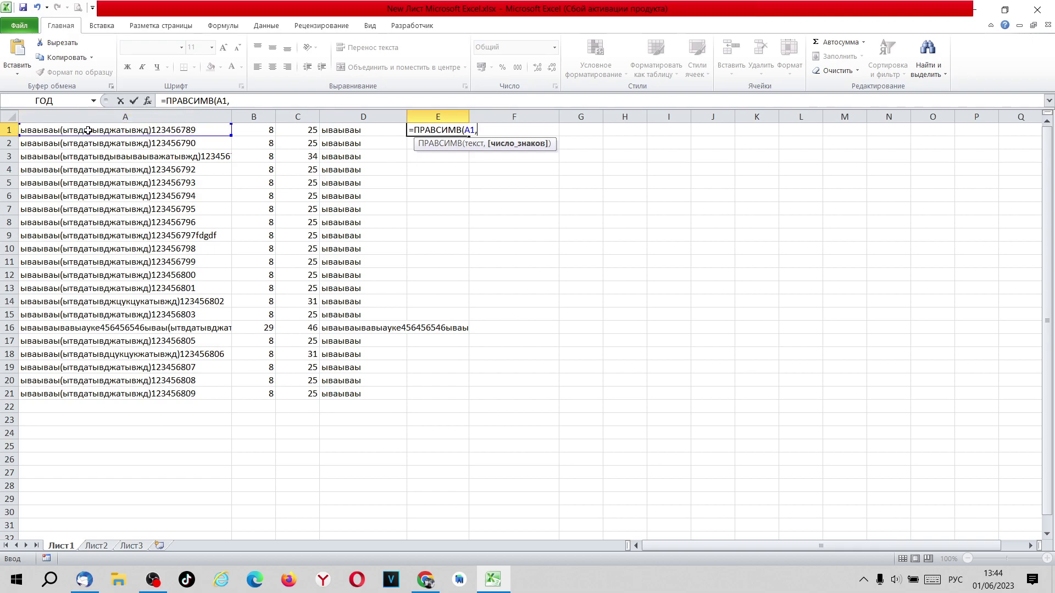
- Complete E1's ПРАВСИМВ formula with ДЛСТР(A1)-C1 as the number of characters
text(длст)
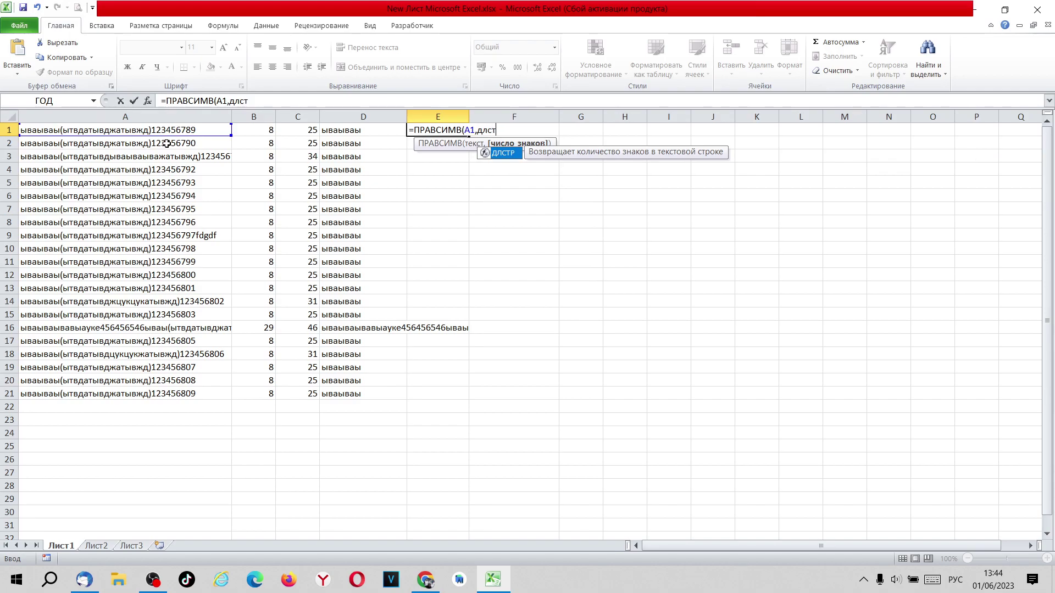
key(Tab)
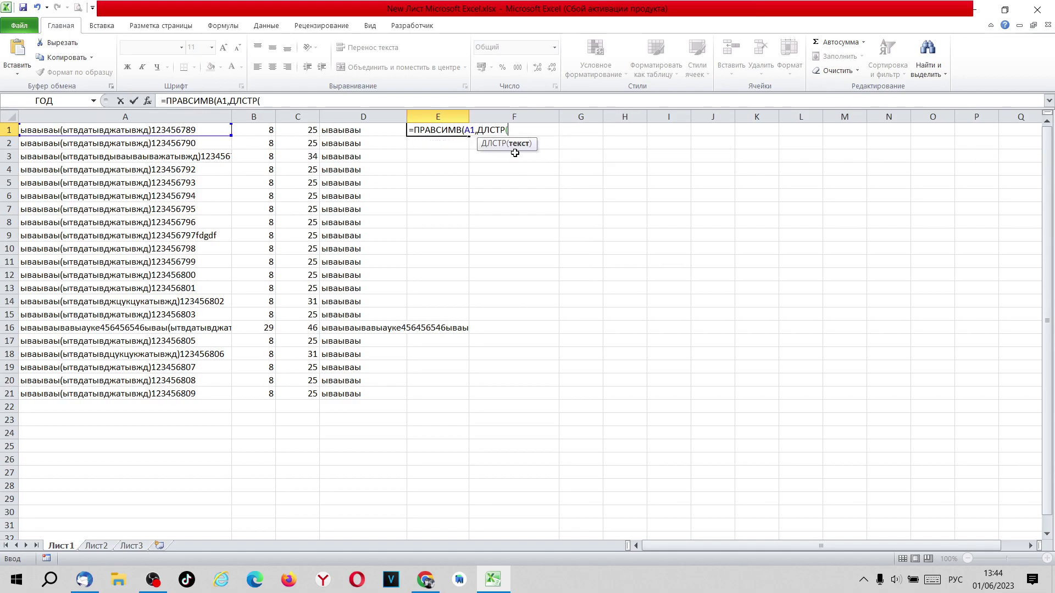
click(77, 130)
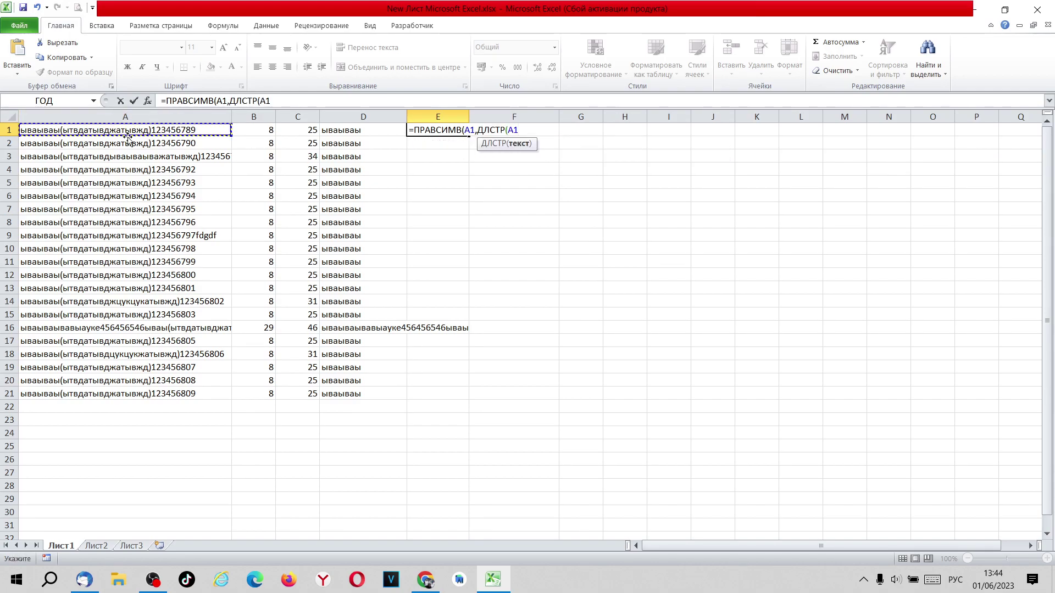
text())
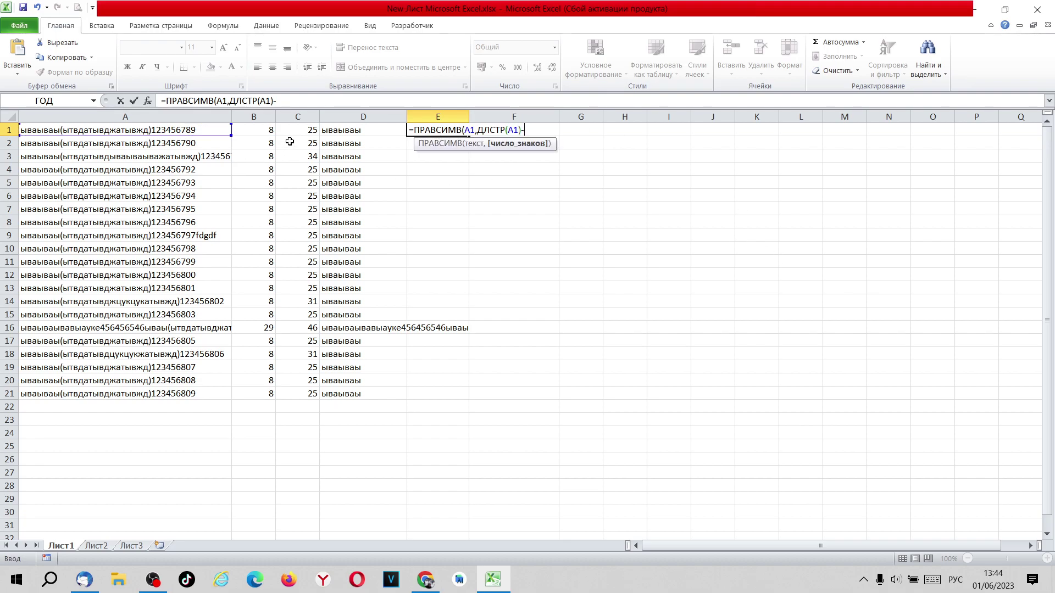
text(-)
click(294, 130)
text())
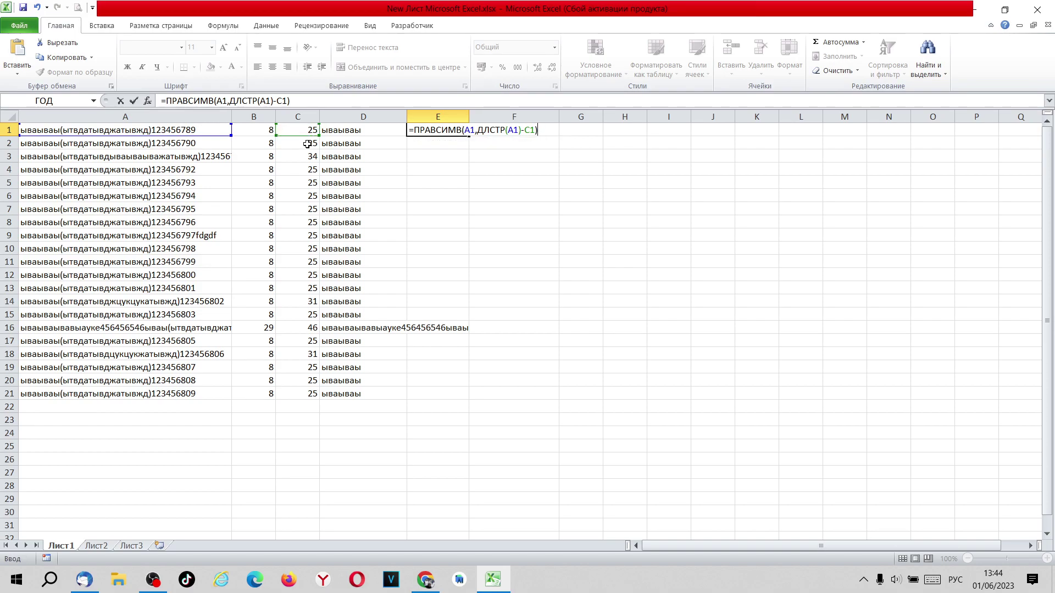
key(Return)
- Fill E1's formula down to E21 and check the source text in A9
click(433, 130)
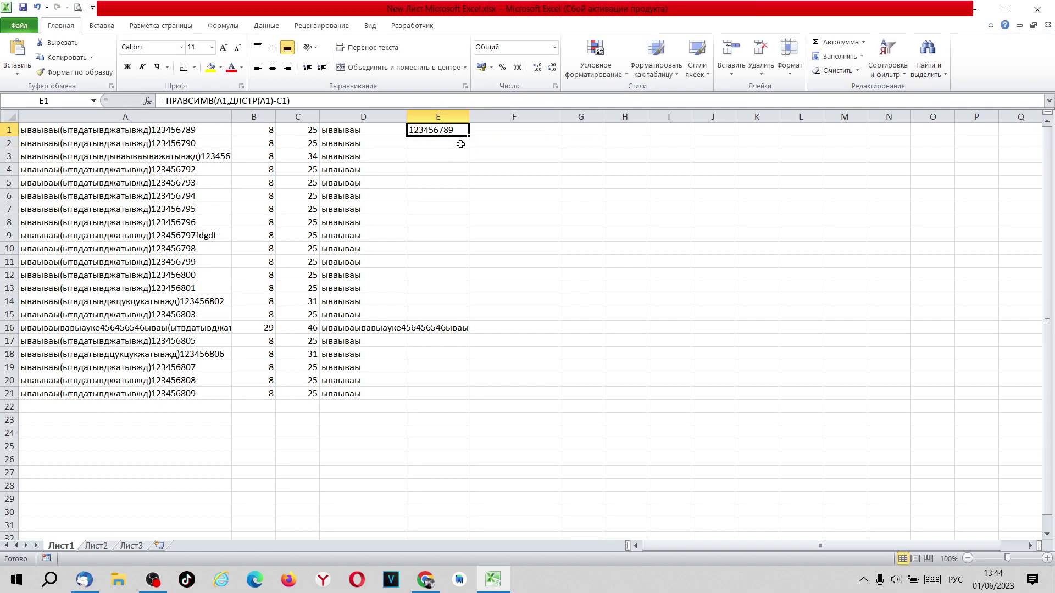
double_click(471, 137)
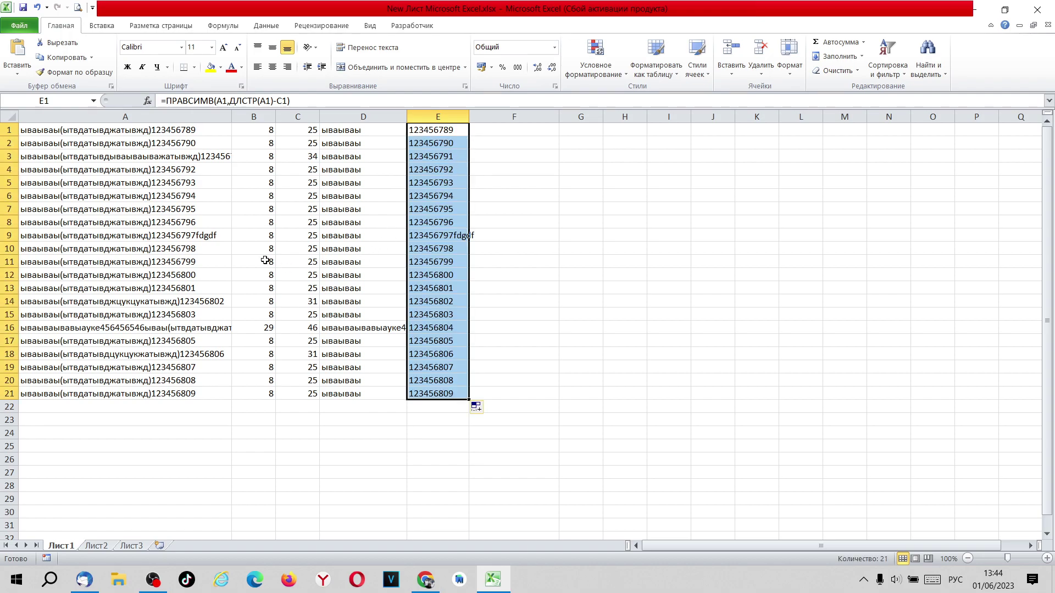
click(176, 237)
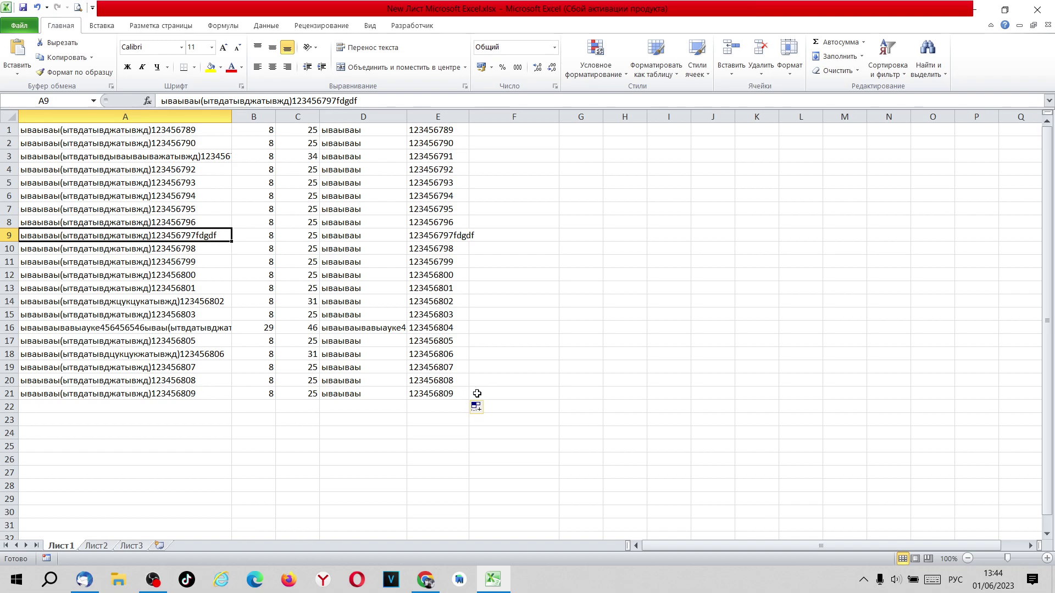
- Join the two extracted parts in F1 with the formula =D1&E1
click(357, 133)
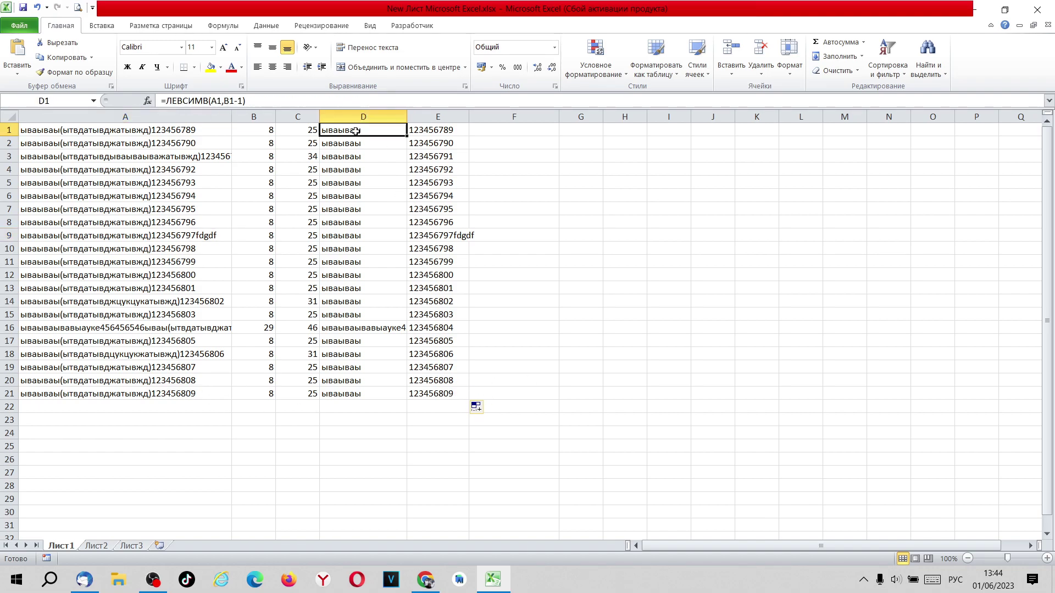
click(434, 130)
click(364, 132)
click(506, 138)
text(=)
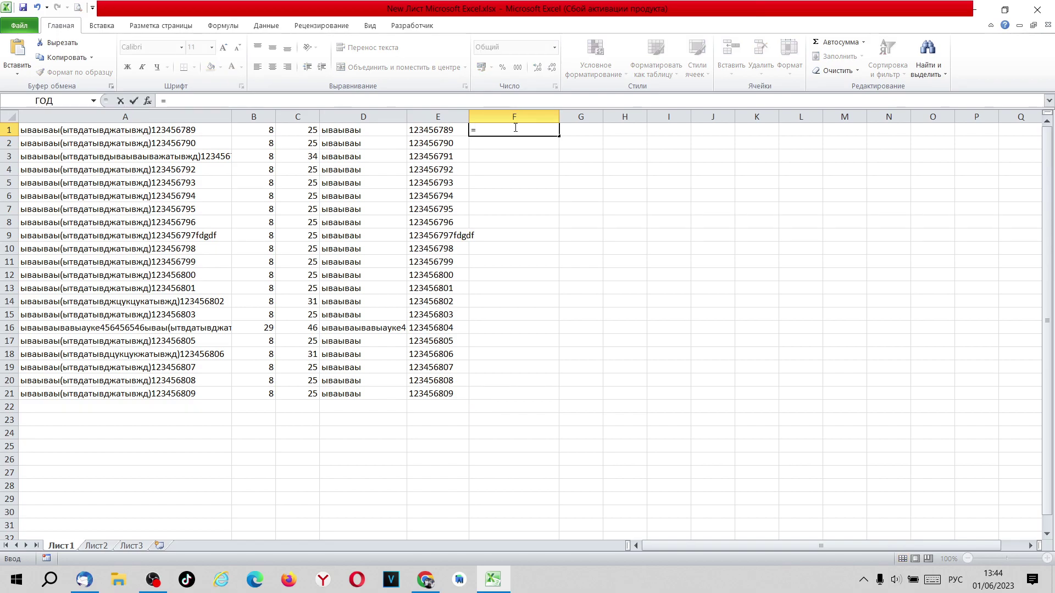
click(367, 128)
text(?)
key(BackSpace)
key(alt+shift)
text(&)
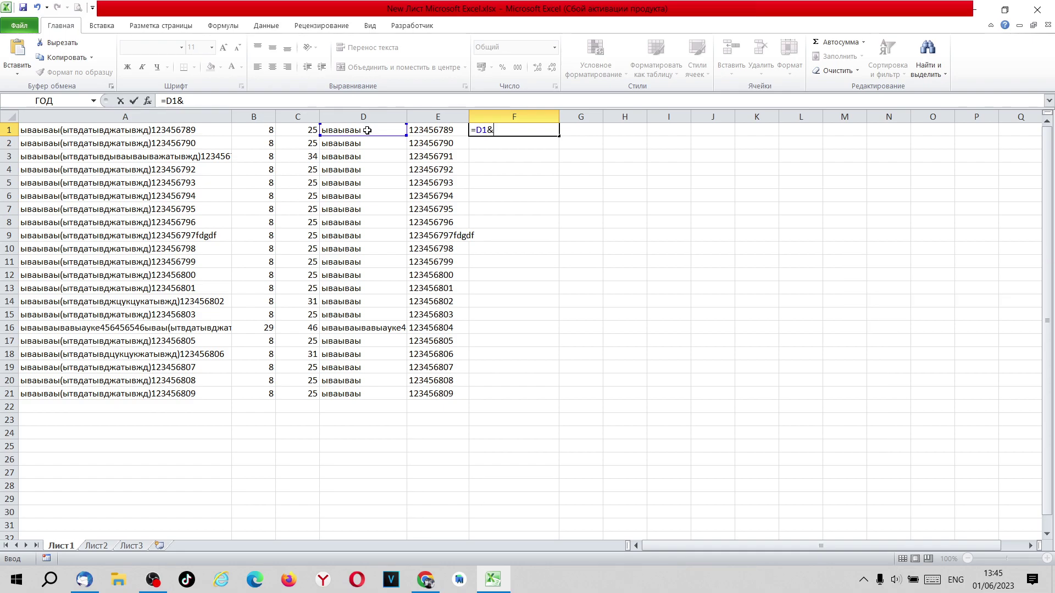
click(448, 129)
key(Return)
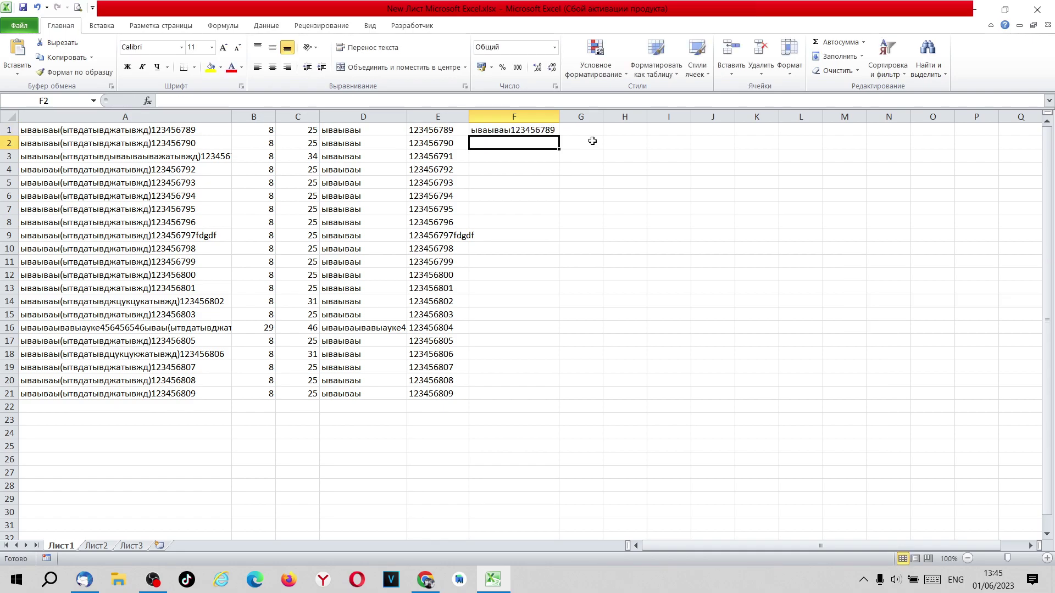
- Fill F1's formula down to F21, widen column F and check the joined text in F16
click(519, 130)
double_click(559, 136)
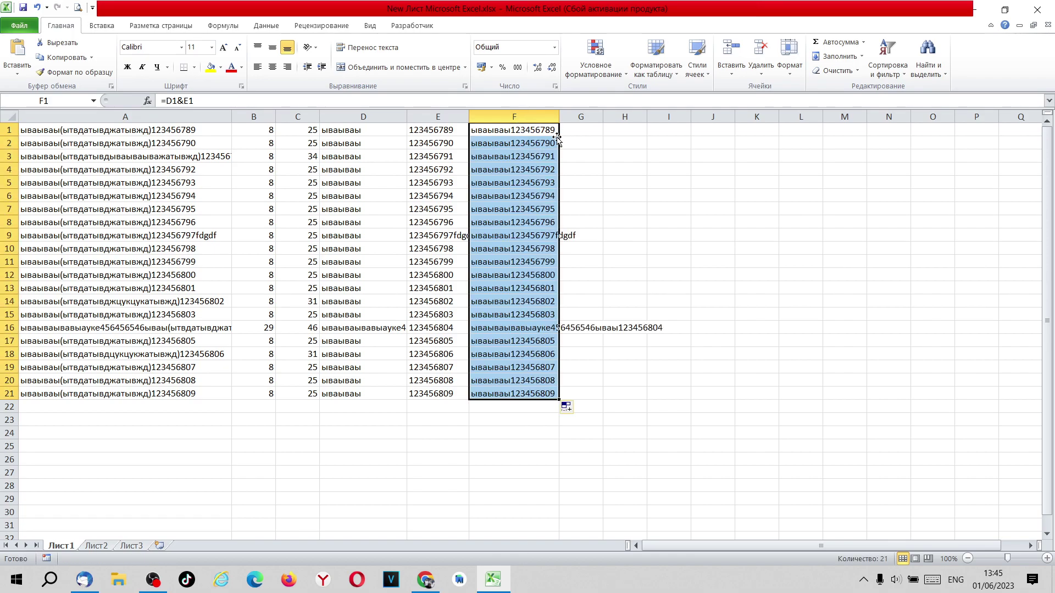
click(644, 256)
drag(559, 116, 598, 116)
click(516, 328)
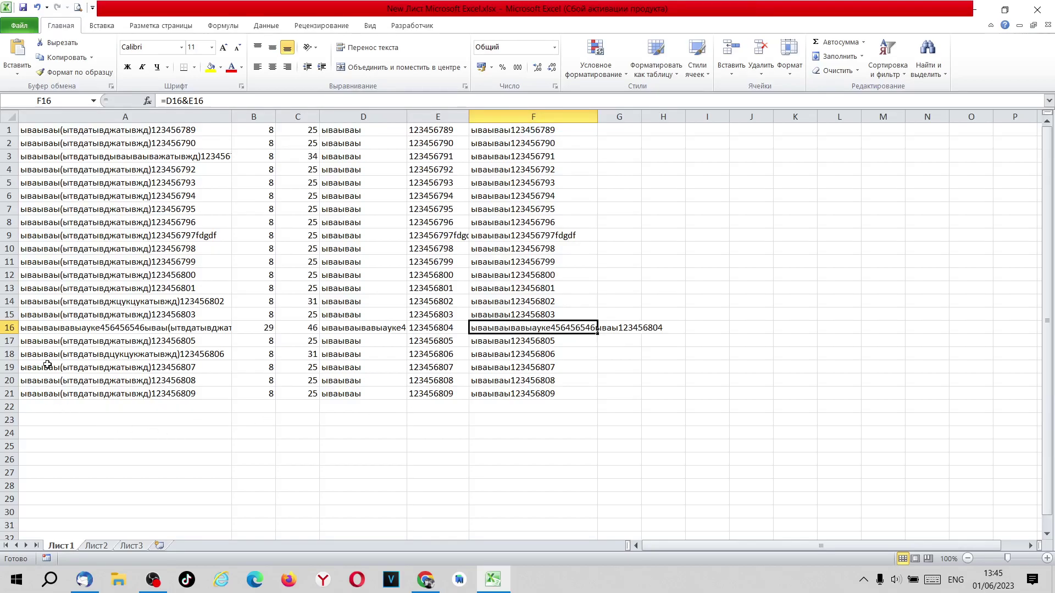
click(71, 149)
click(78, 240)
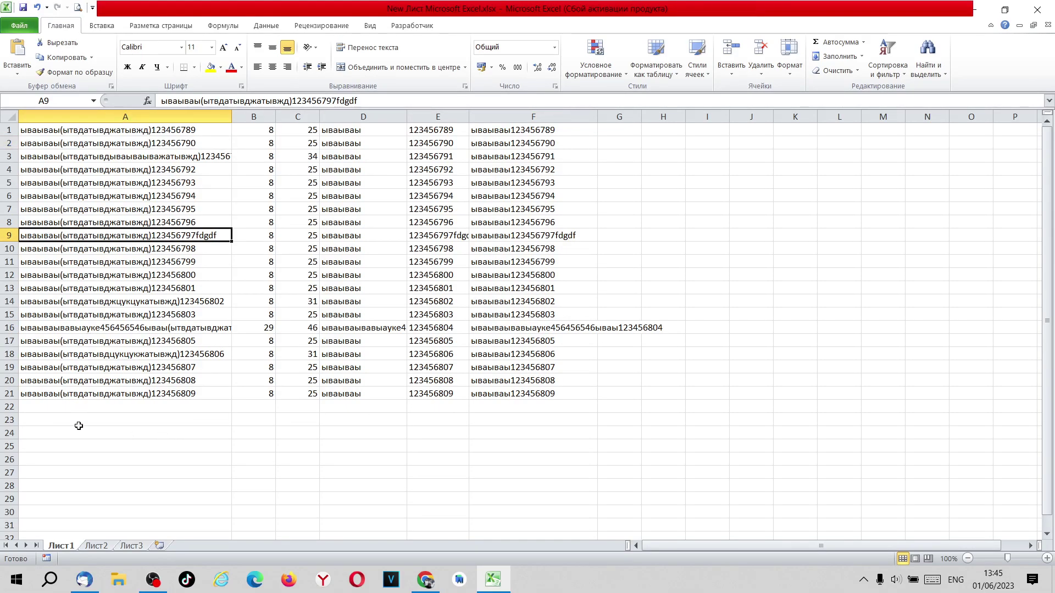
drag(71, 433, 78, 486)
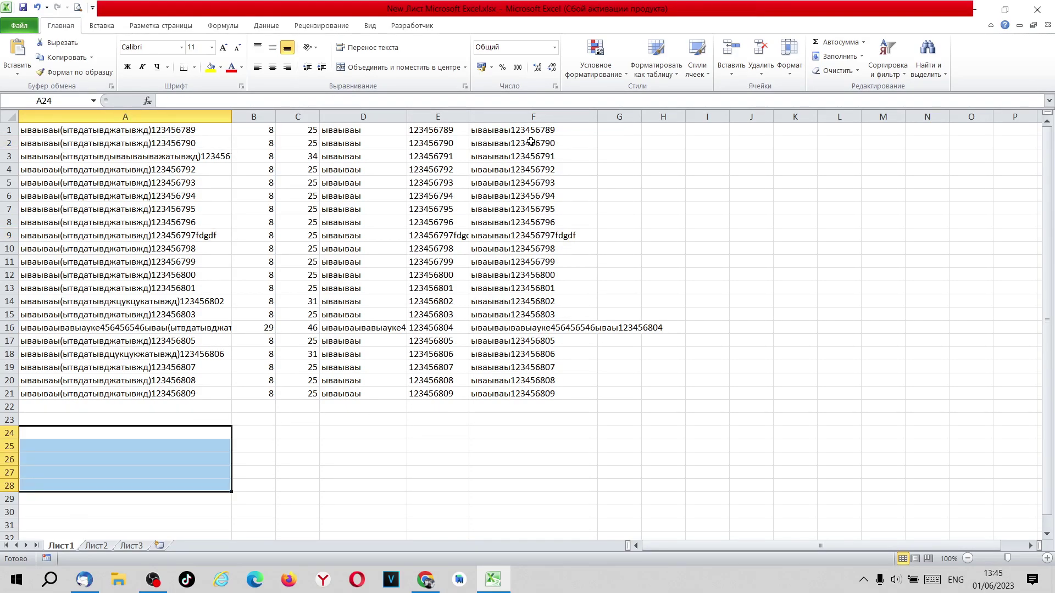
- Replace the D1 reference in F1's joining formula with D1's own expression ЛЕВСИМВ(A1,B1-1)
drag(531, 141, 531, 302)
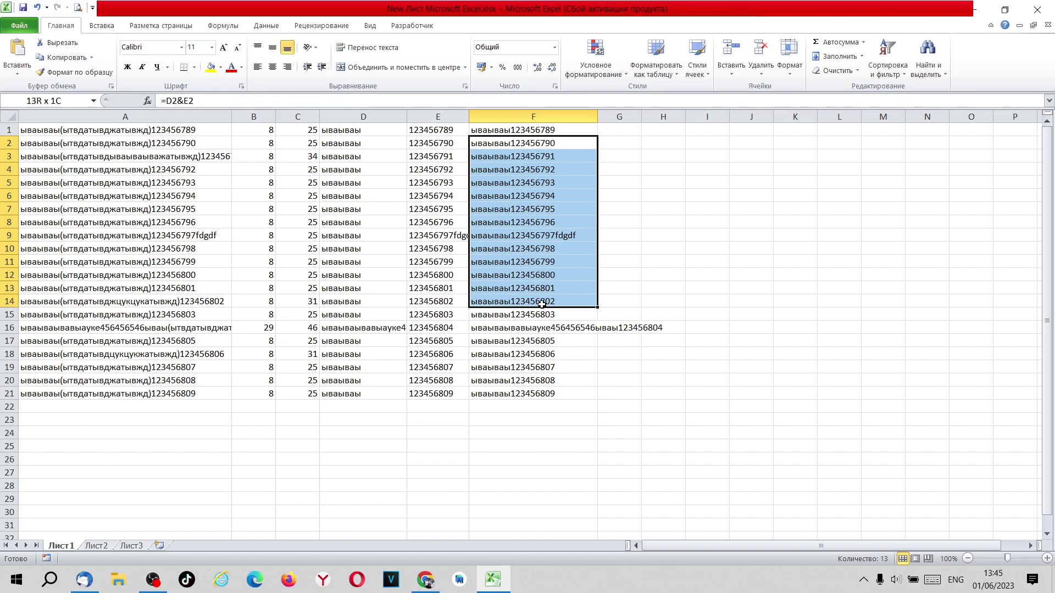
click(509, 128)
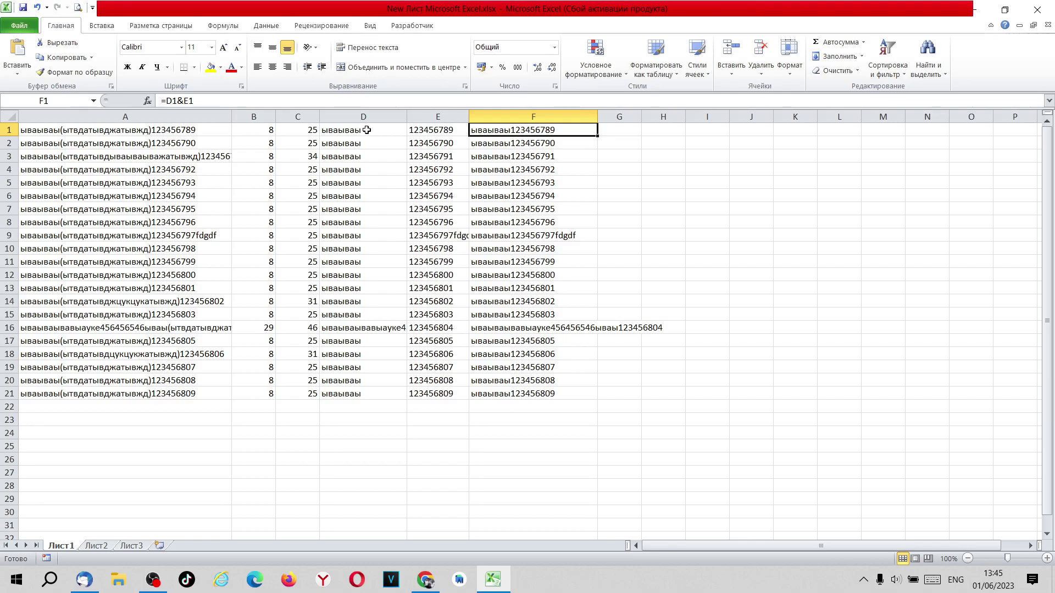
click(365, 130)
drag(169, 101, 275, 101)
key(Return)
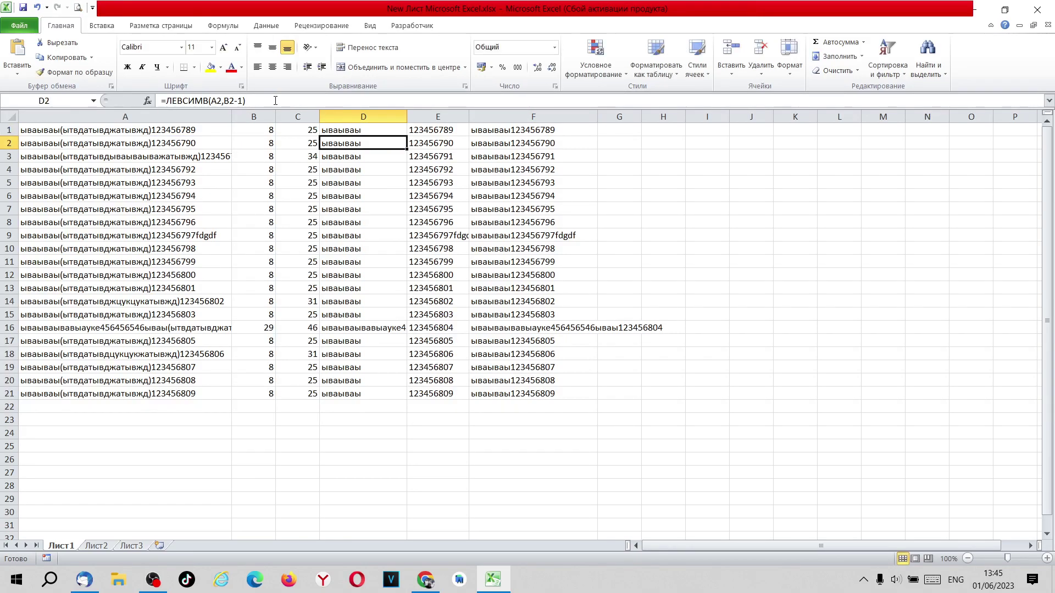
key(Up)
key(Right)
key(Right)
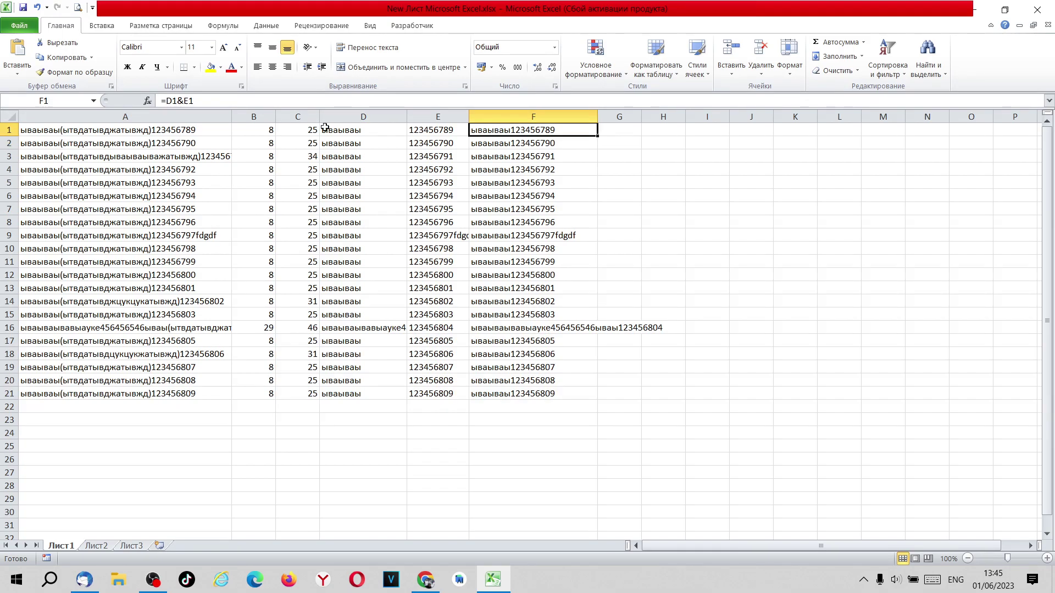
double_click(172, 101)
key(ctrl+v)
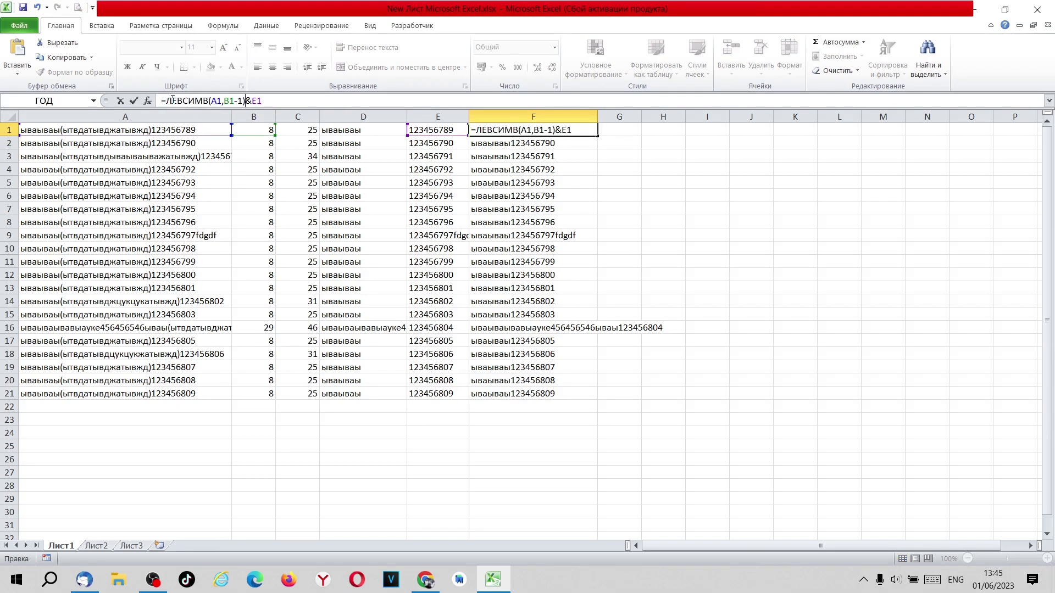
key(Return)
- Replace the E1 reference in F1's formula with E1's expression ПРАВСИМВ(A1,ДЛСТР(A1)-C1)
click(443, 133)
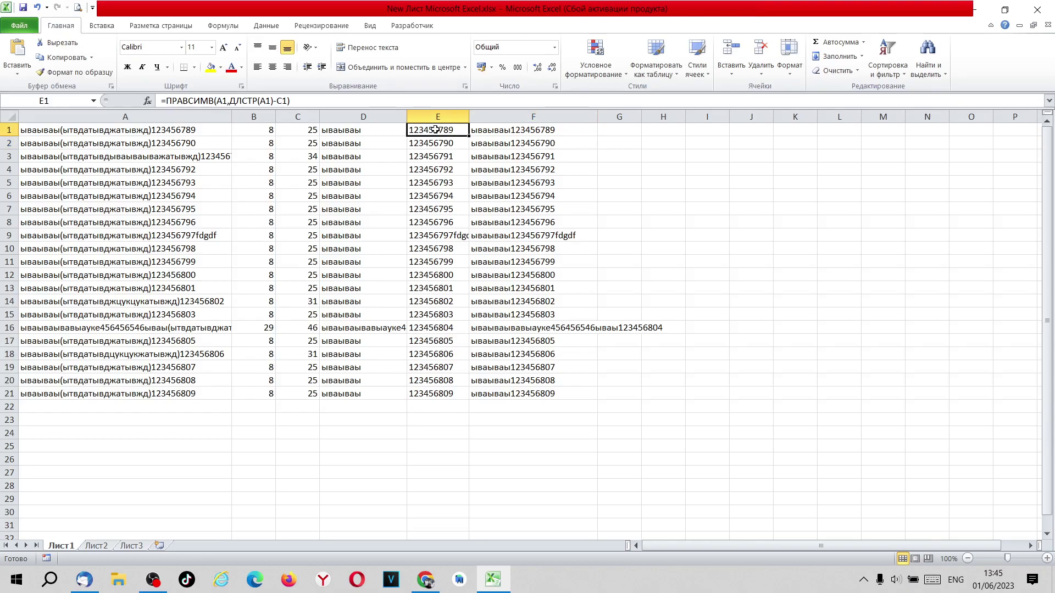
drag(290, 101, 179, 104)
key(Return)
click(541, 131)
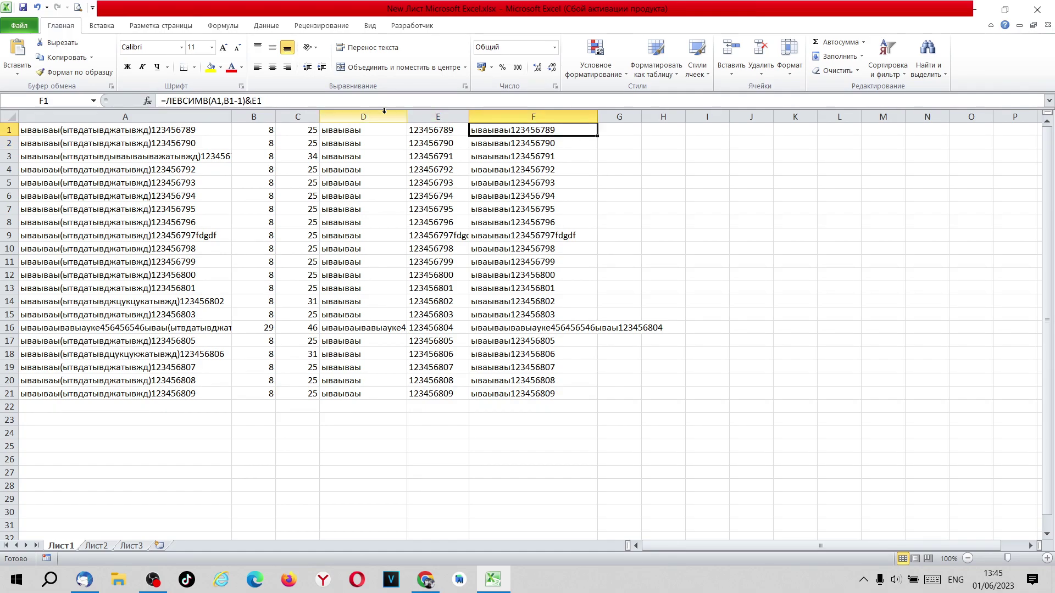
click(277, 99)
key(BackSpace)
key(BackSpace)
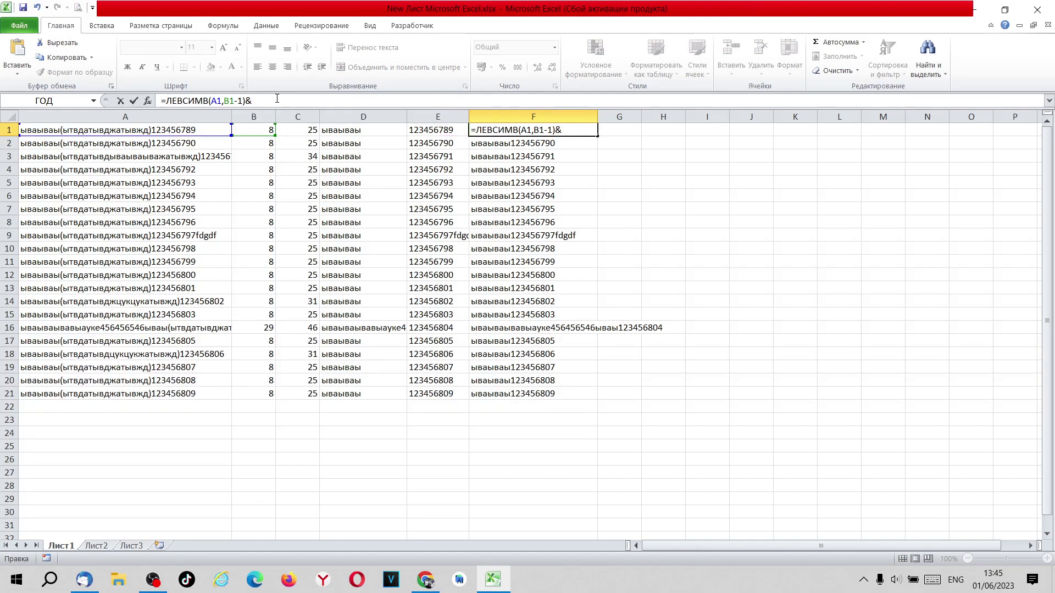
key(ctrl+v)
key(Return)
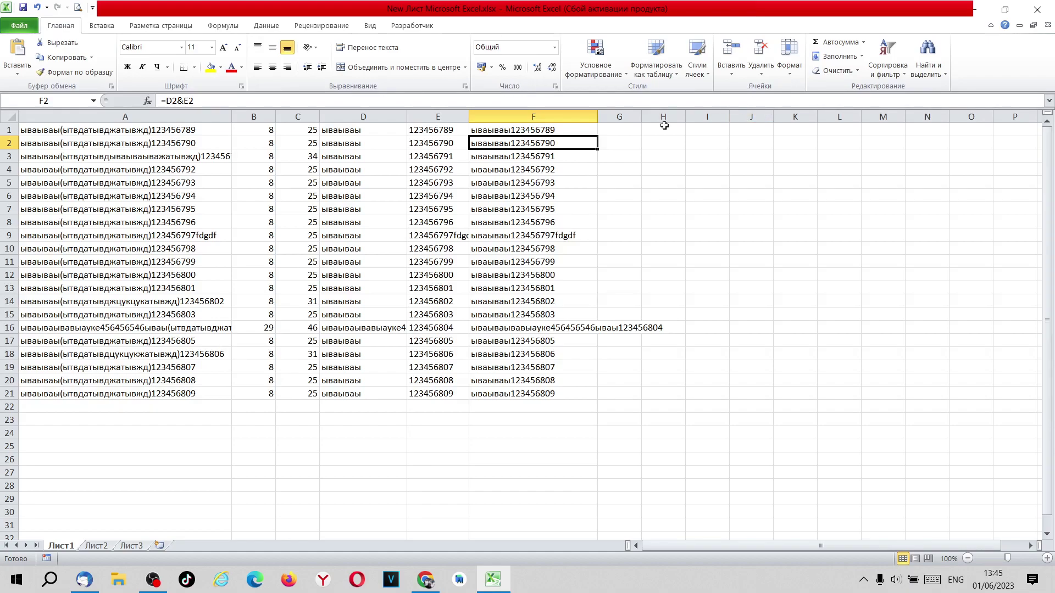
- Fill F1's combined ЛЕВСИМВ and ПРАВСИМВ formula down to F21
click(584, 133)
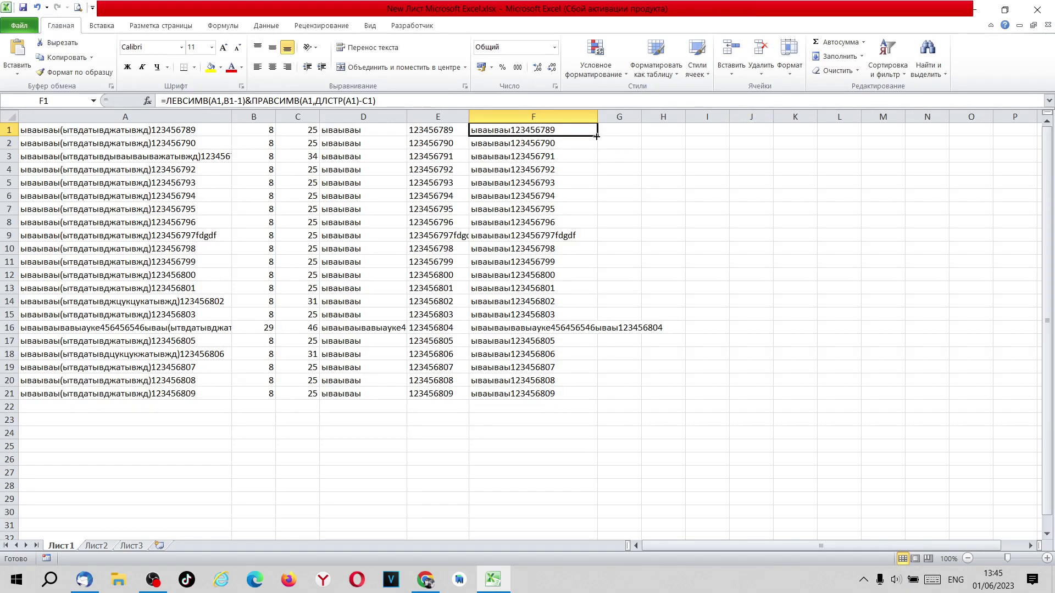
double_click(596, 136)
click(544, 130)
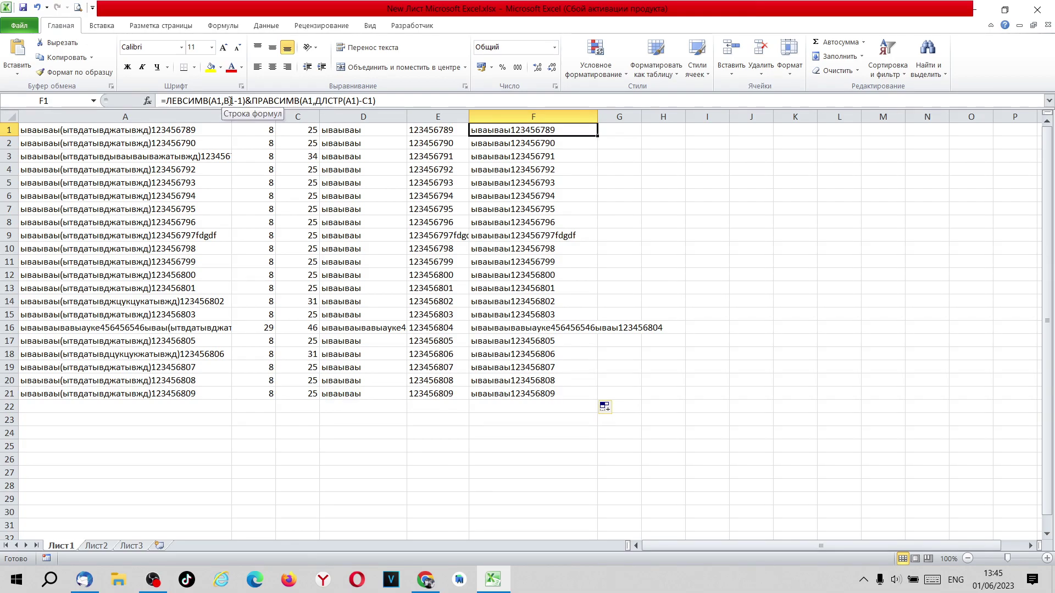
- Replace the B1 reference in F1's ЛЕВСИМВ part with B1's expression НАЙТИ("(",A1)
click(251, 129)
drag(166, 101, 253, 105)
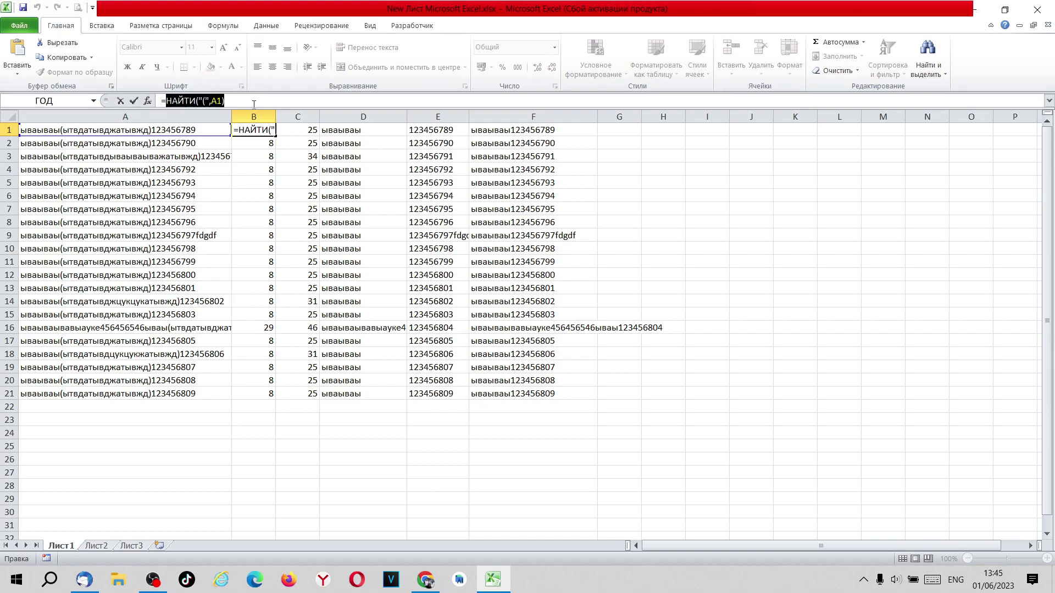
key(Escape)
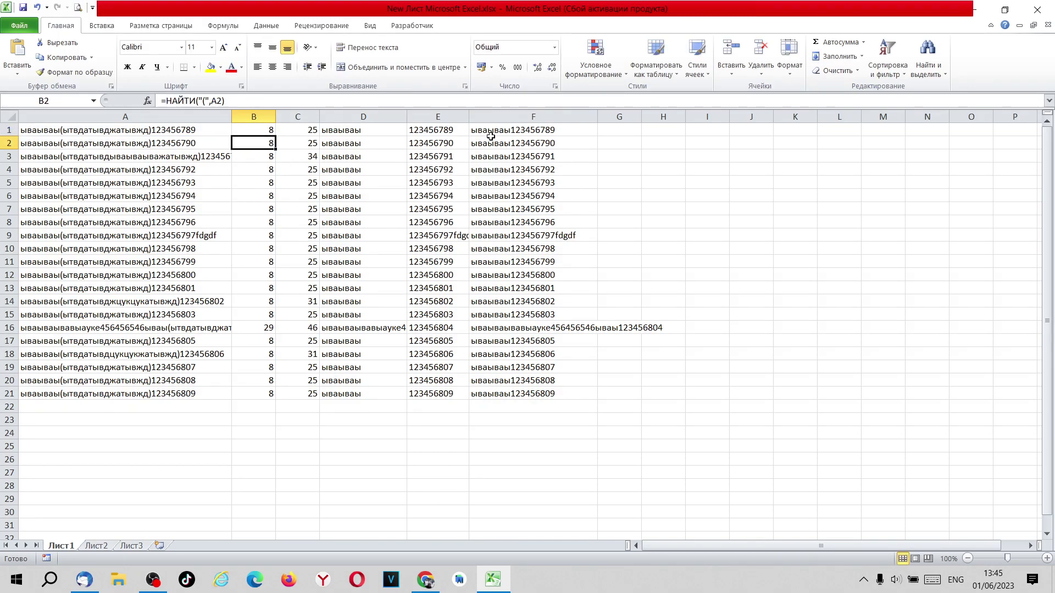
click(497, 130)
click(228, 102)
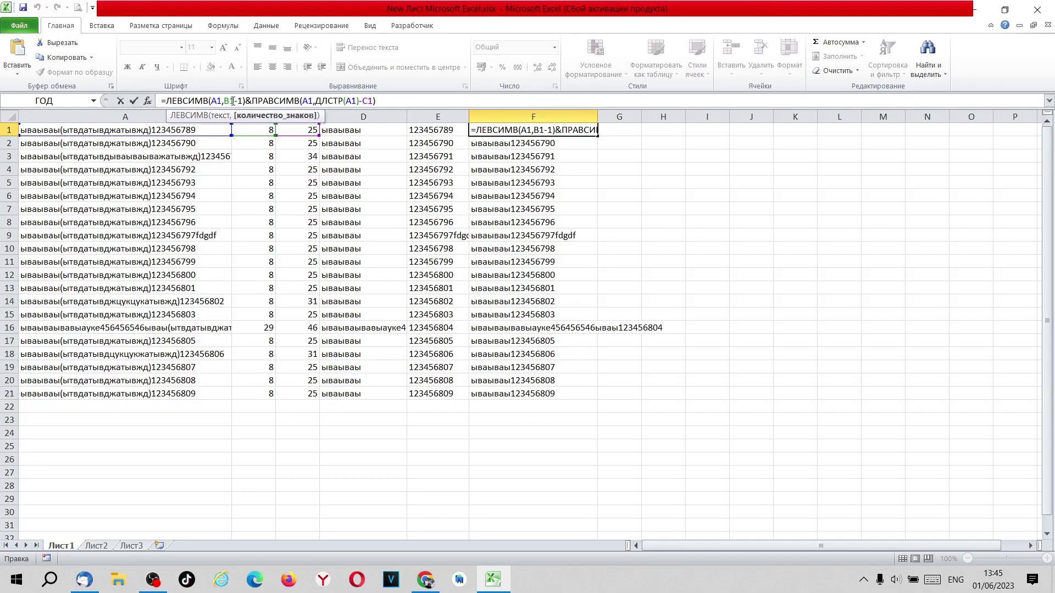
key(BackSpace)
key(BackSpace)
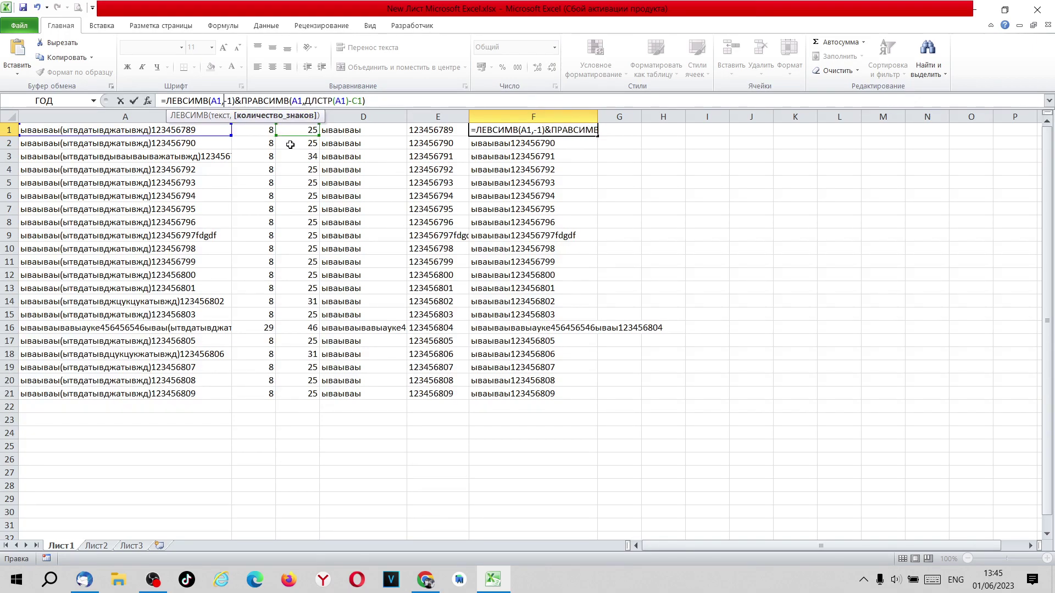
text(B1)
key(Return)
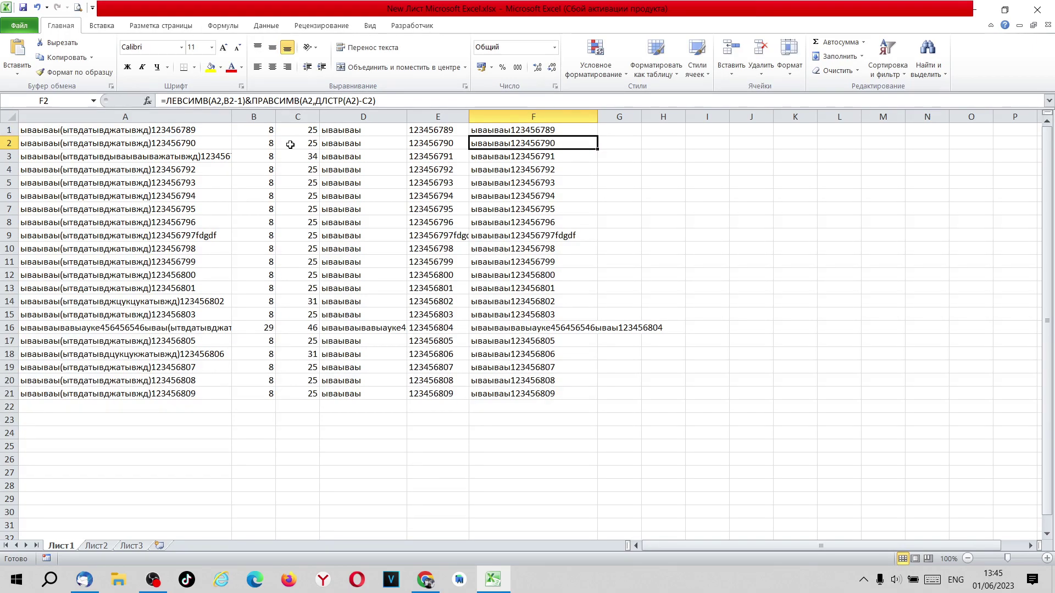
- Replace the C1 reference in F1's ПРАВСИМВ part with C1's expression НАЙТИ(")",A1)
click(304, 130)
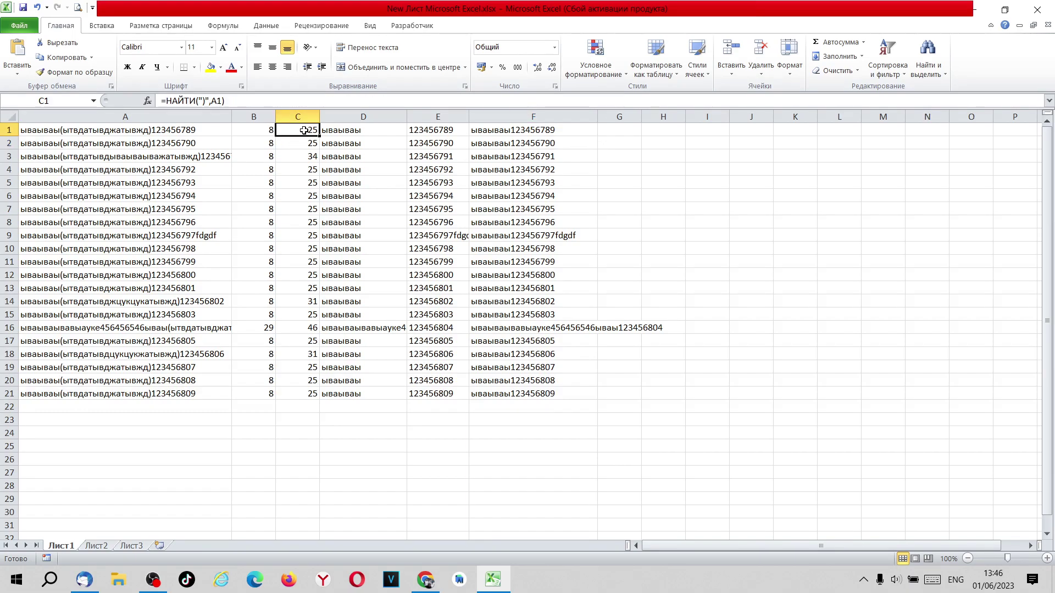
click(169, 100)
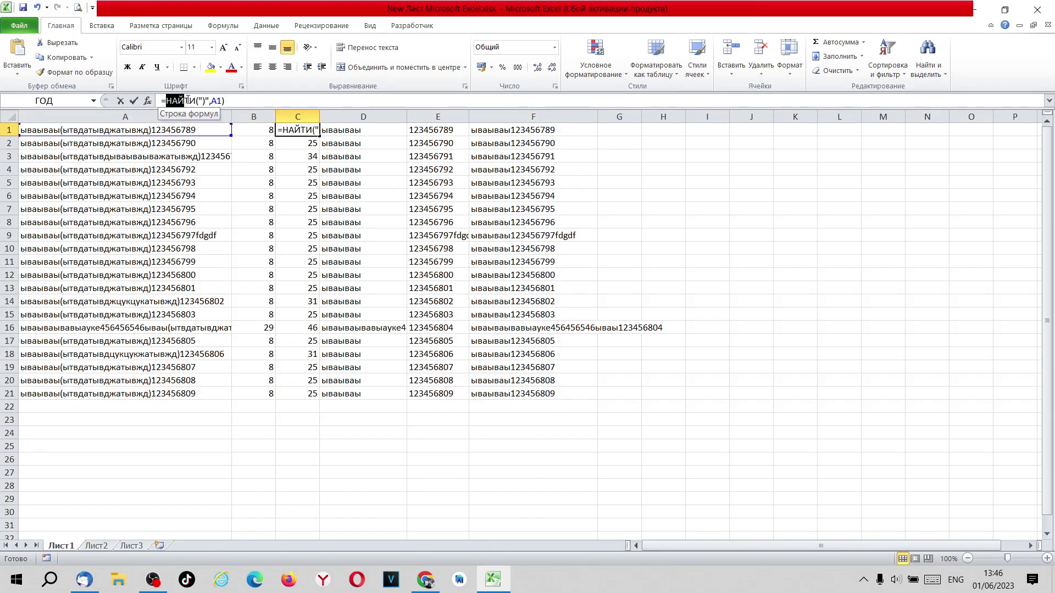
key(Return)
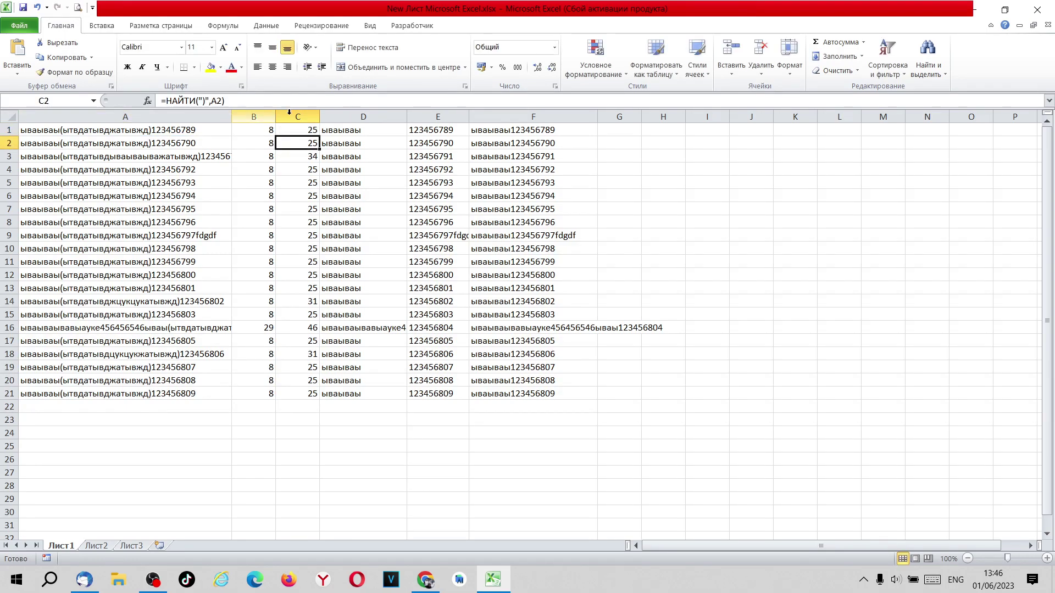
click(489, 132)
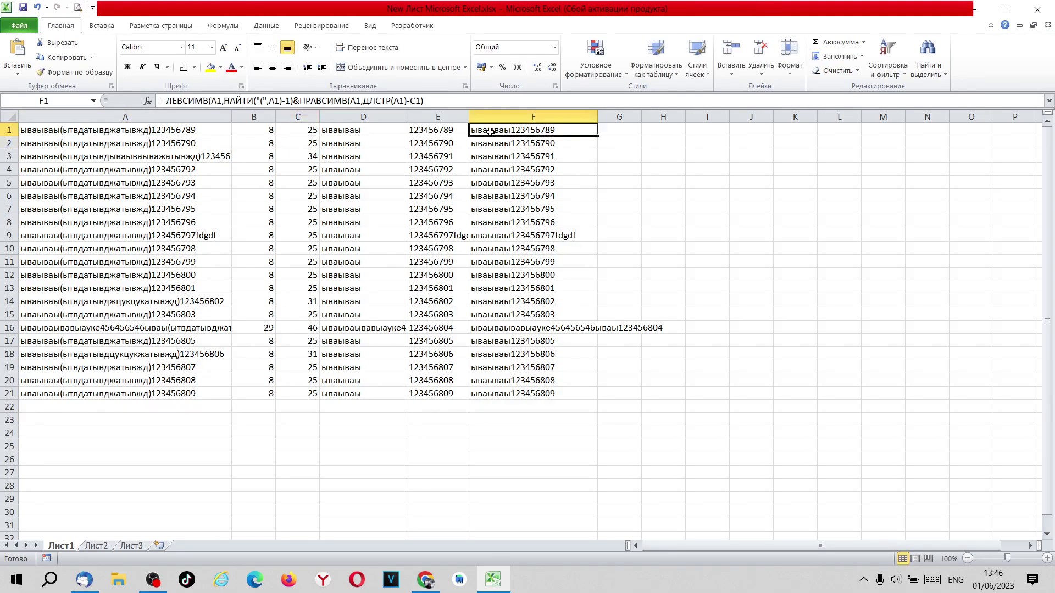
click(419, 100)
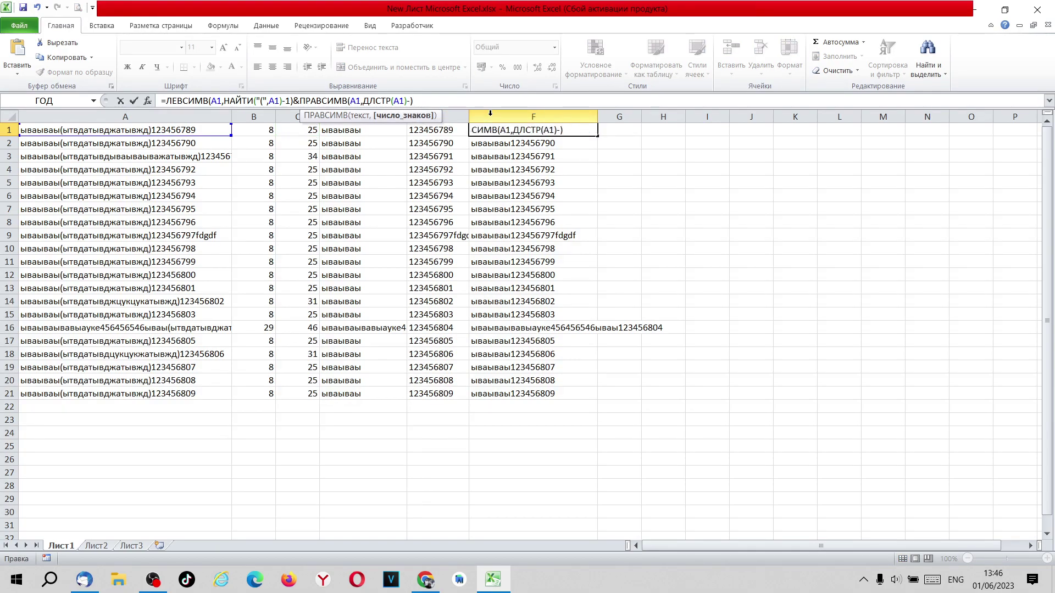
key(Return)
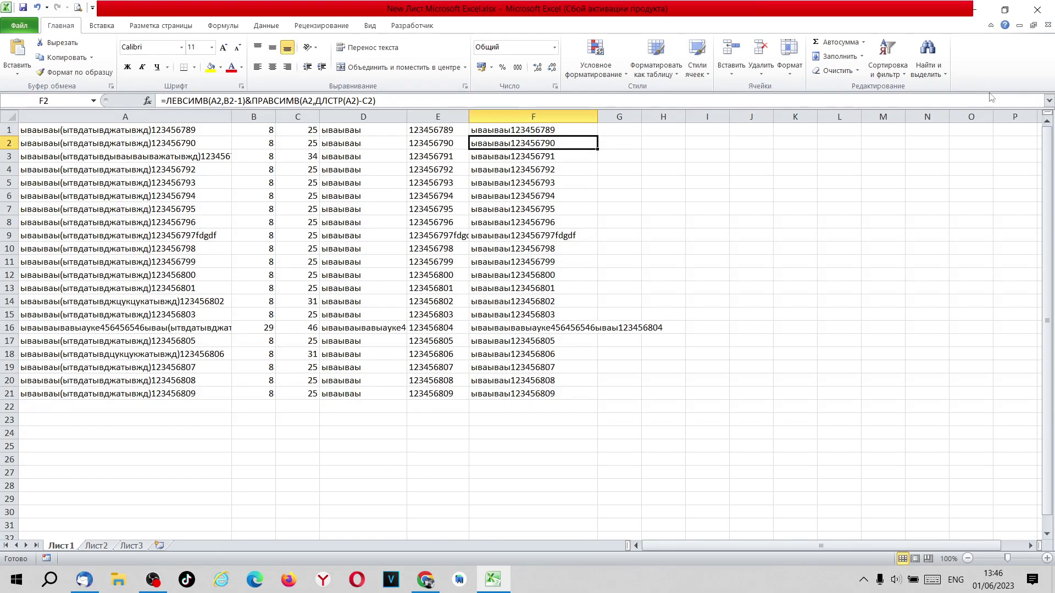
- Fill F1's self-contained formula, which refers only to column A, down to F21
click(583, 130)
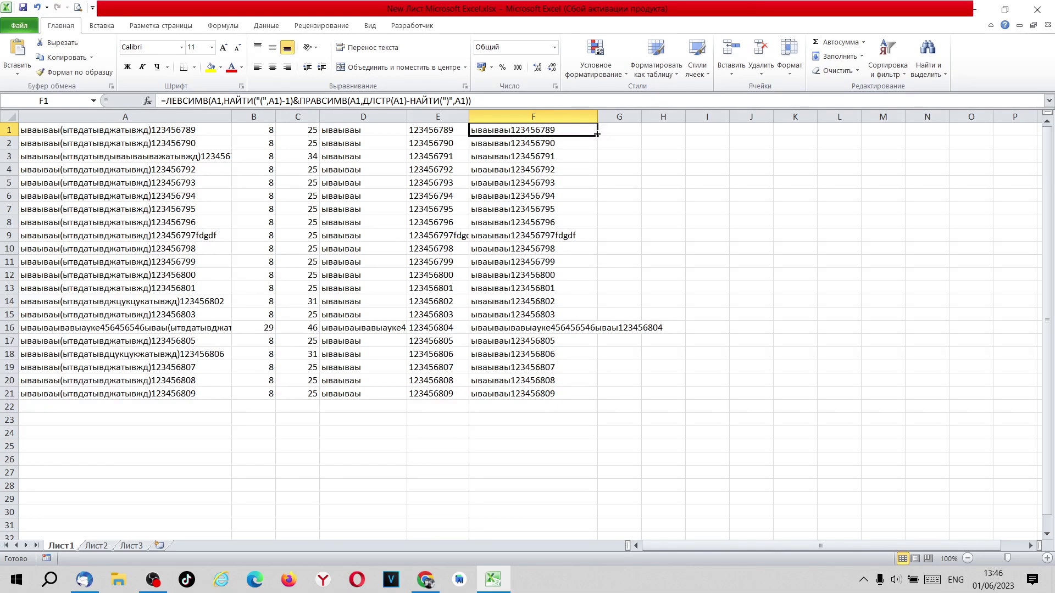
drag(596, 137, 603, 404)
click(291, 208)
- Clear the contents of helper columns B to E and check the formulas in F3, F1, F6 and F12
drag(254, 117, 464, 109)
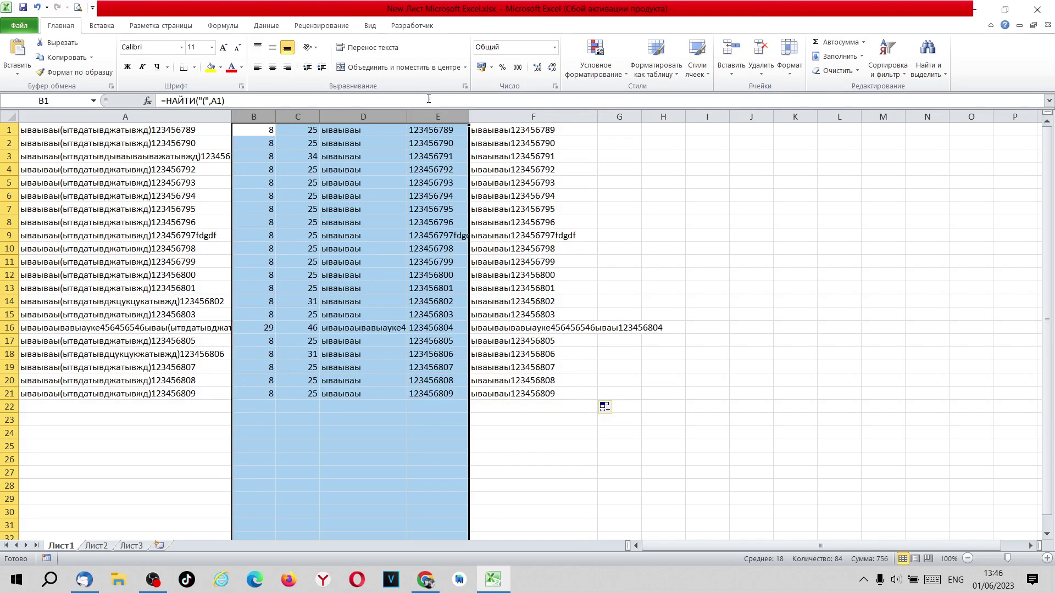
key(Delete)
click(501, 156)
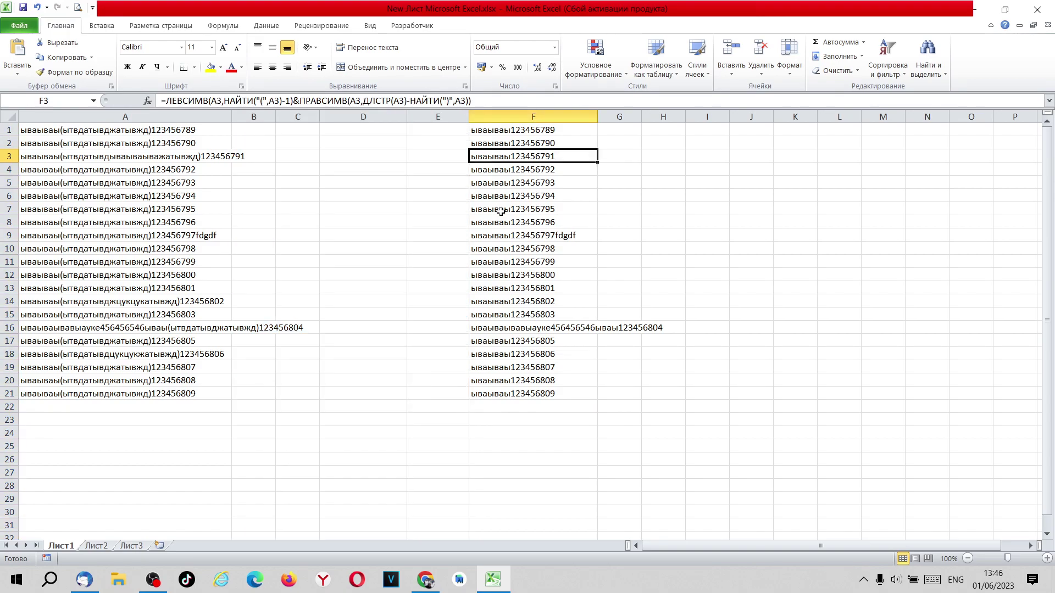
click(489, 130)
click(525, 196)
click(530, 275)
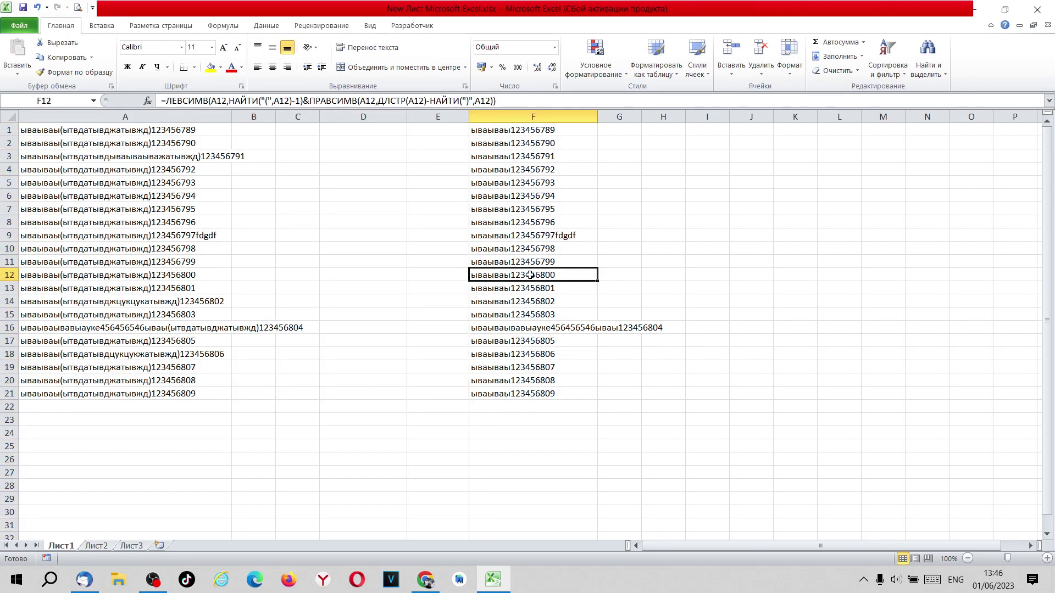
- Enter the test text 123456(abc456)789qwe in A4 and check the formula result in F4
click(39, 172)
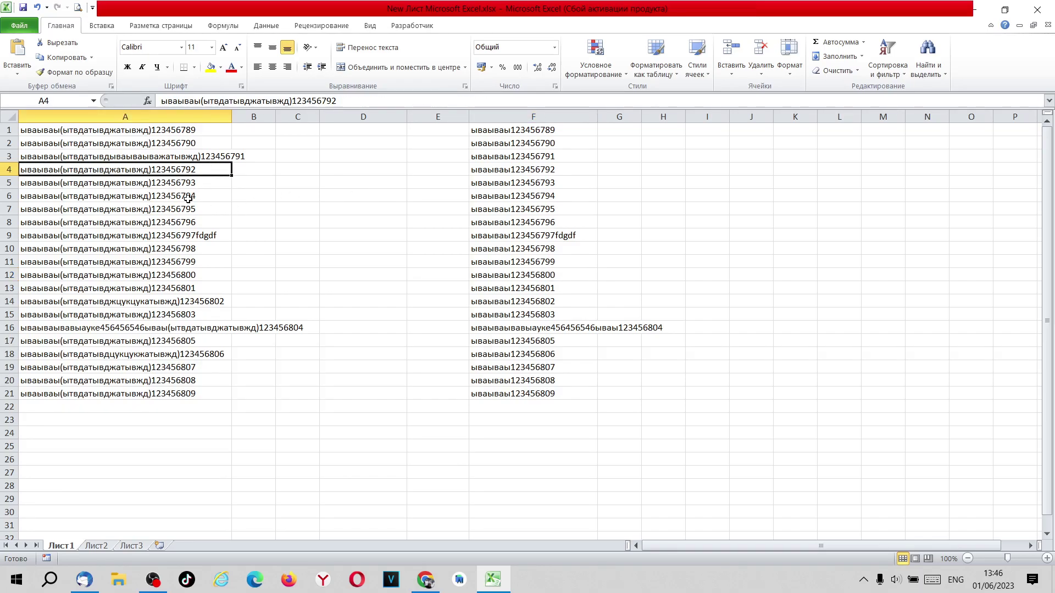
text(123456(f)
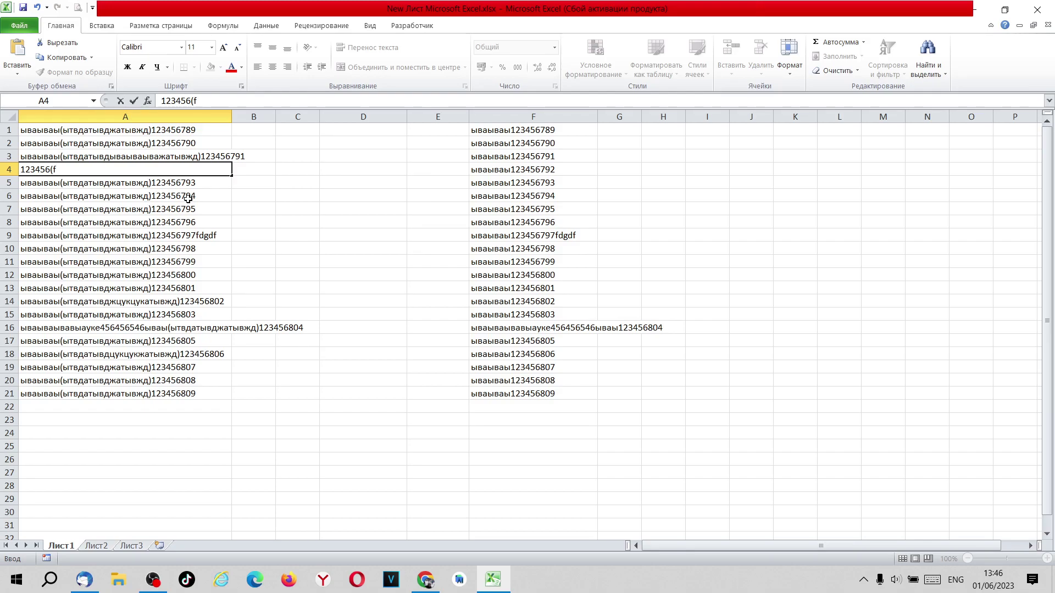
key(BackSpace)
text(abc456)789qwe)
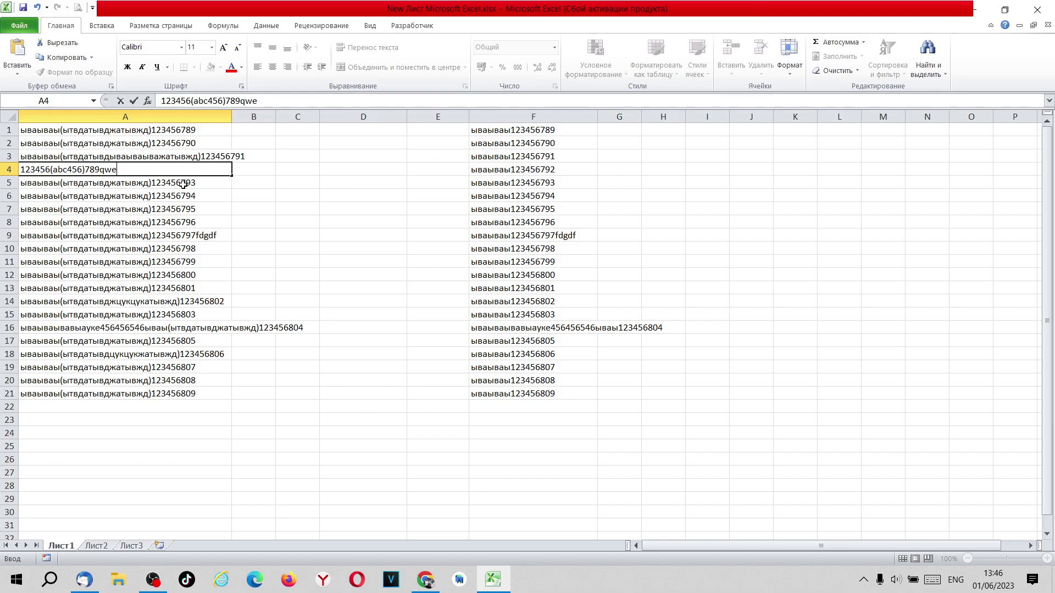
key(Return)
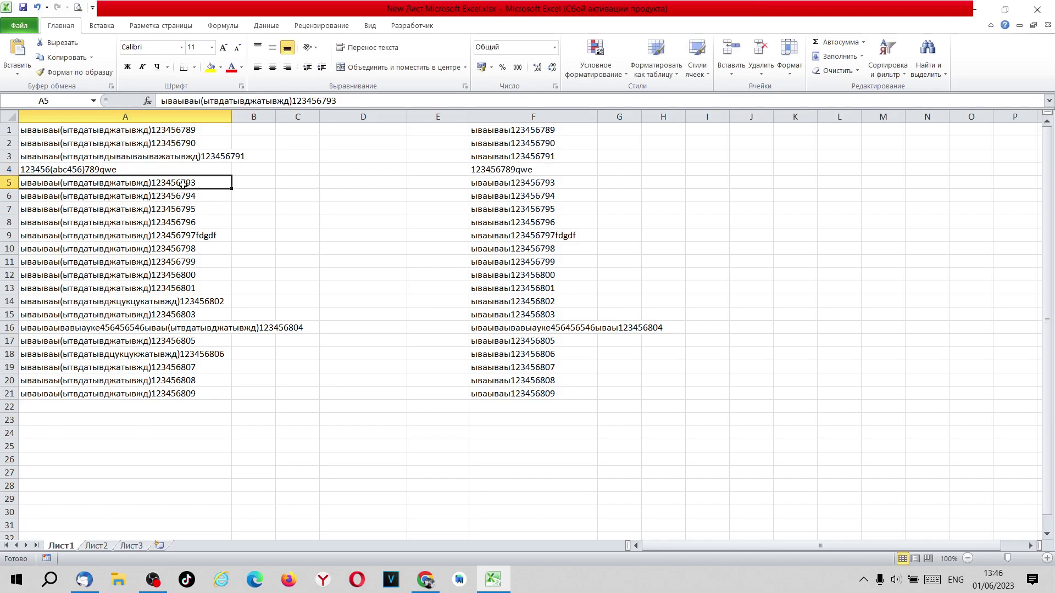
click(523, 173)
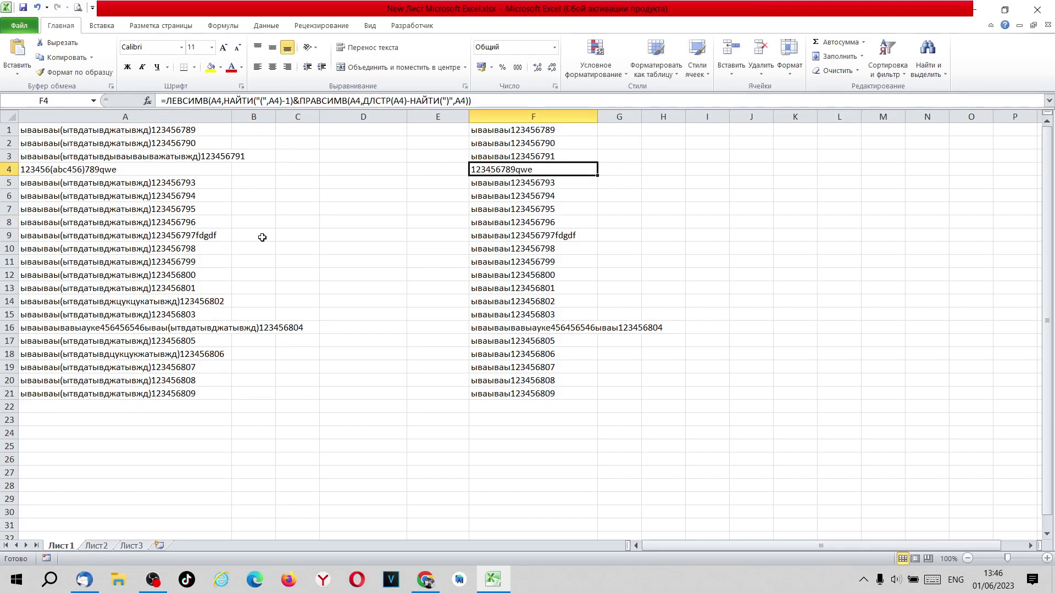
click(302, 421)
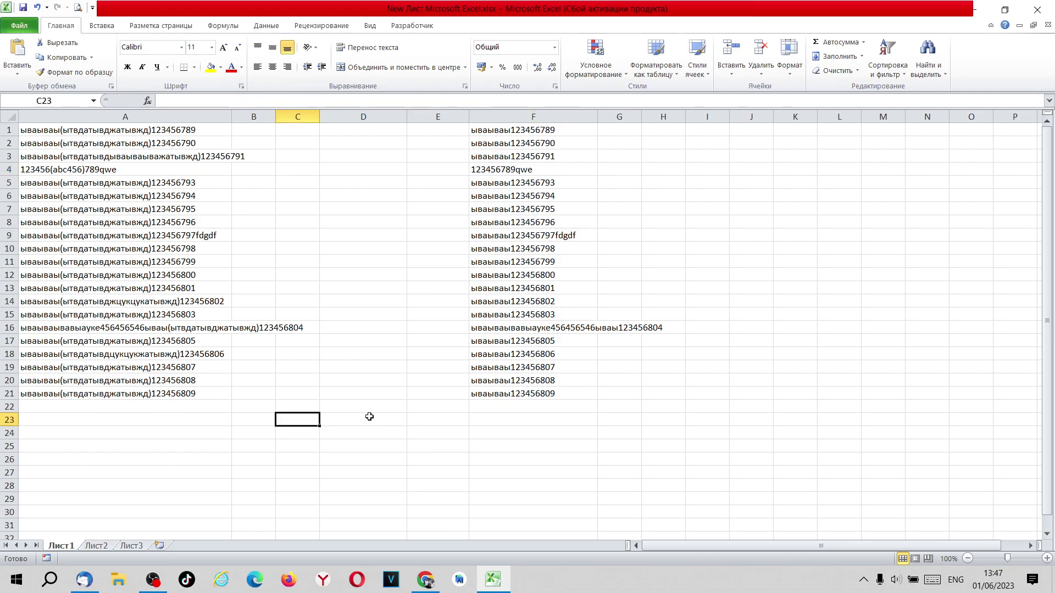